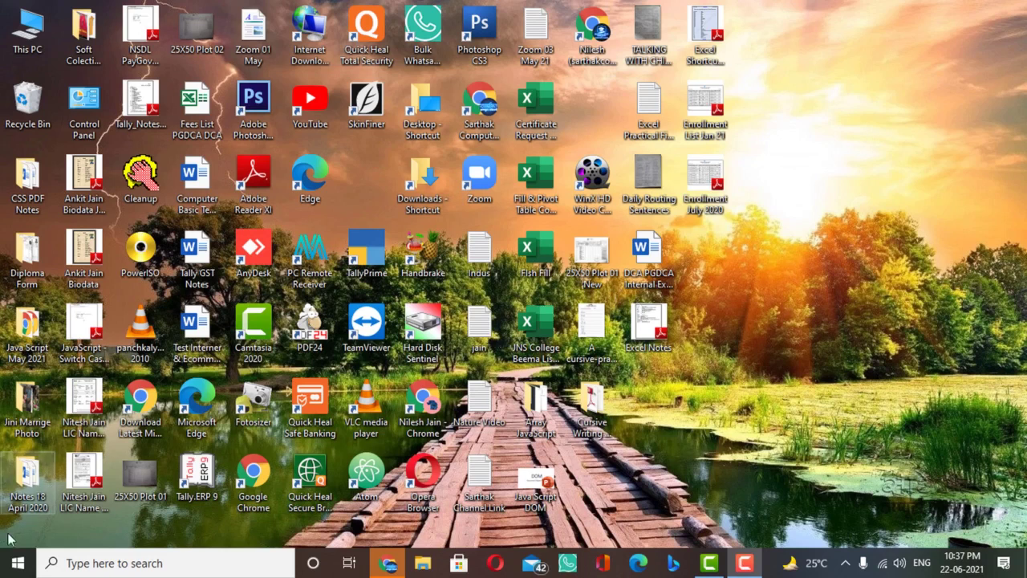
Step: Browse the Start menu's alphabetical list of installed programs, then close it
{"action": "left_click", "coordinate": [18, 565]}
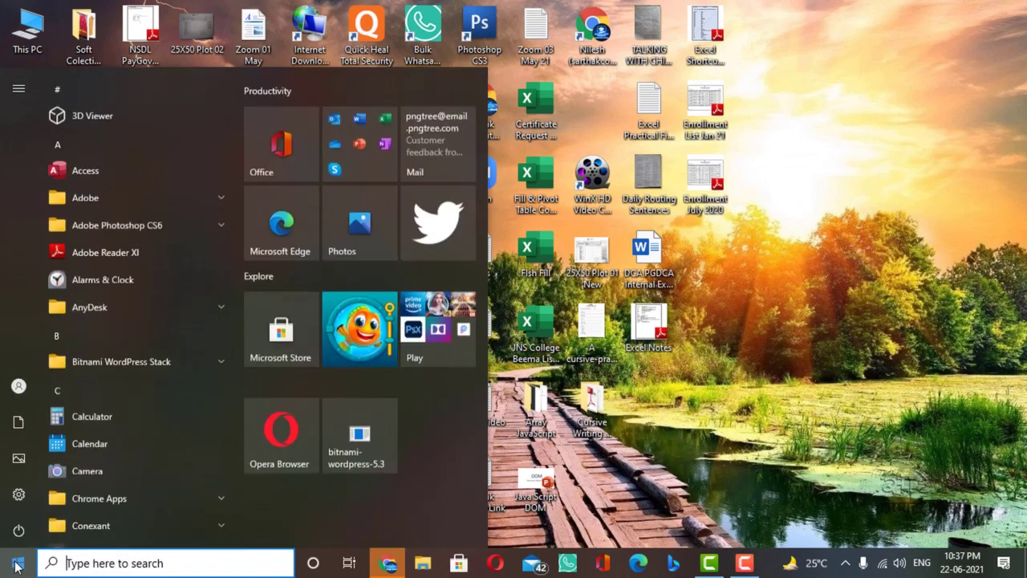
{"action": "left_click_drag", "start_coordinate": [236, 133], "coordinate": [236, 199]}
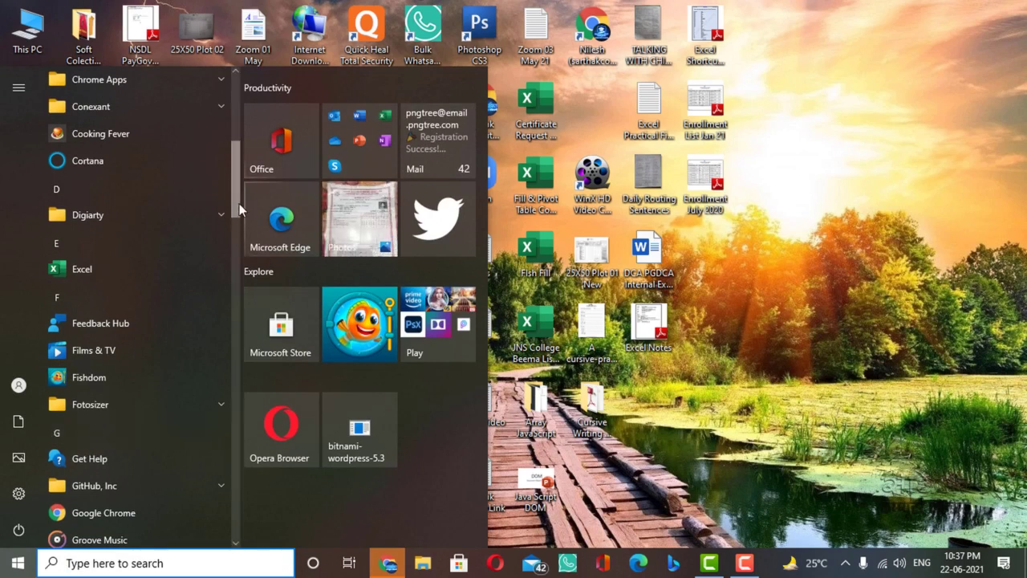
{"action": "left_click_drag", "start_coordinate": [237, 204], "coordinate": [237, 255]}
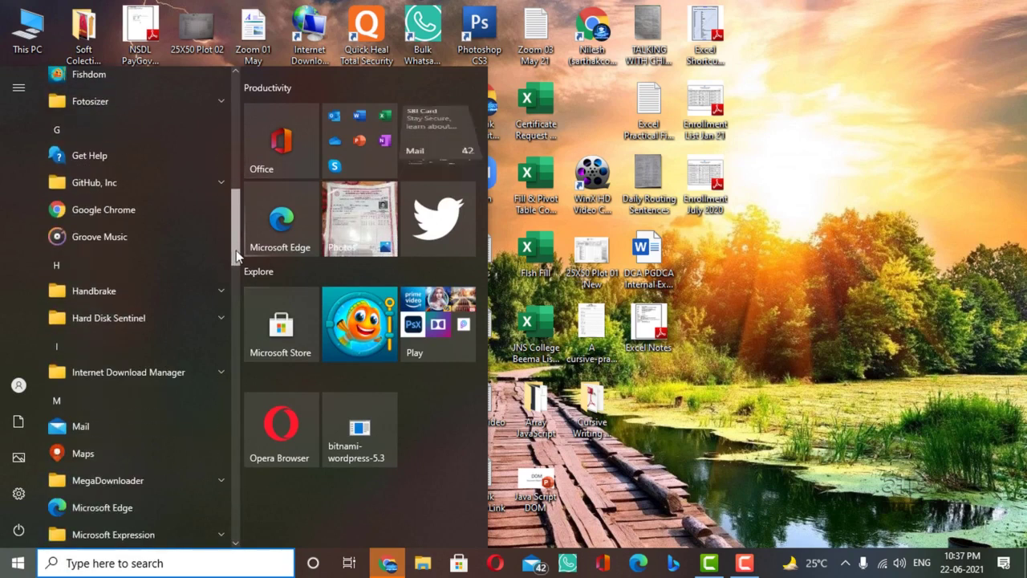
{"action": "left_click", "coordinate": [860, 161]}
Step: Search Windows for "ms word" and dismiss the search results without opening anything
{"action": "left_click", "coordinate": [96, 565]}
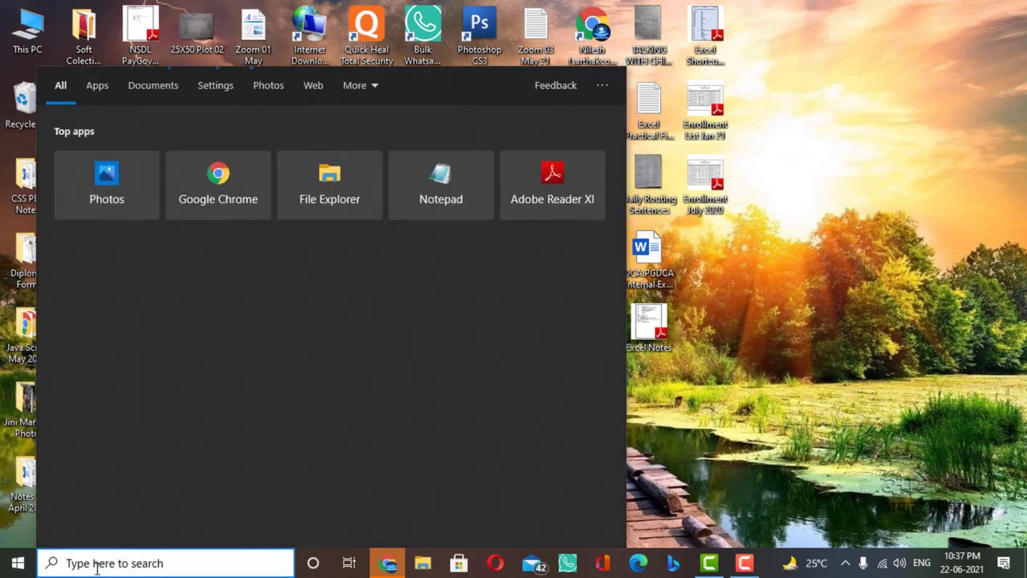
{"action": "type", "text": "ms"}
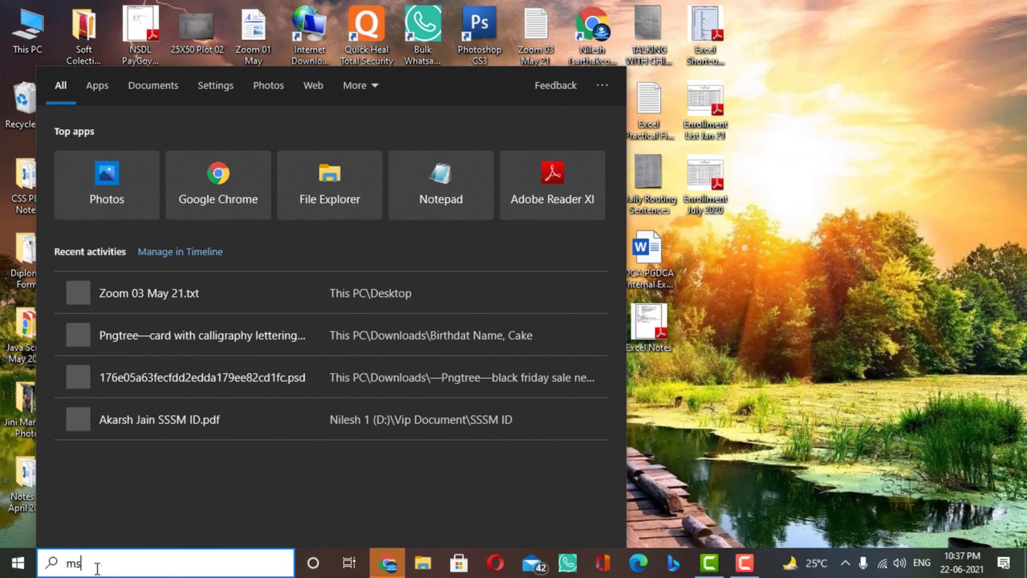
{"action": "type", "text": " word"}
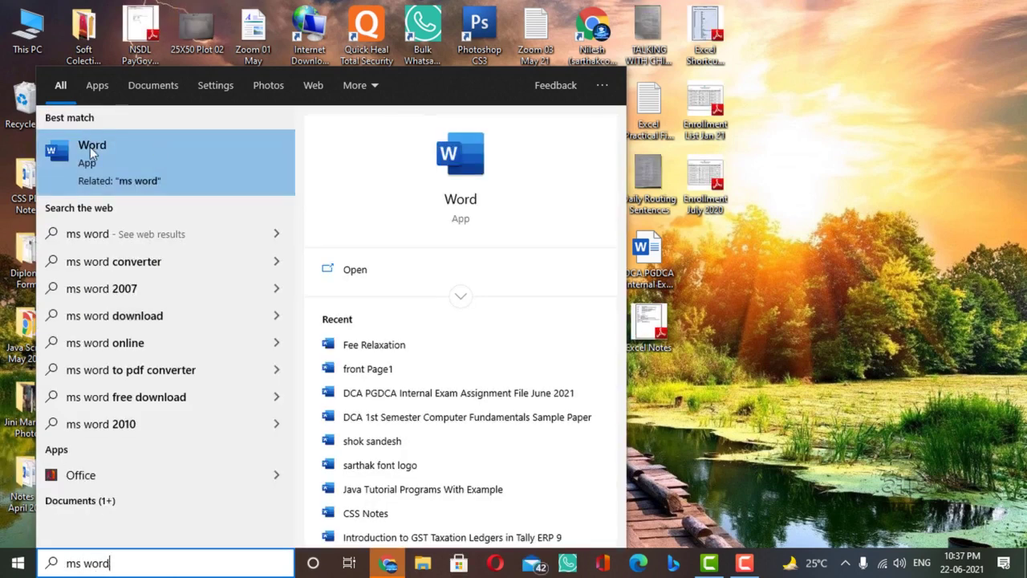
{"action": "left_click", "coordinate": [760, 181]}
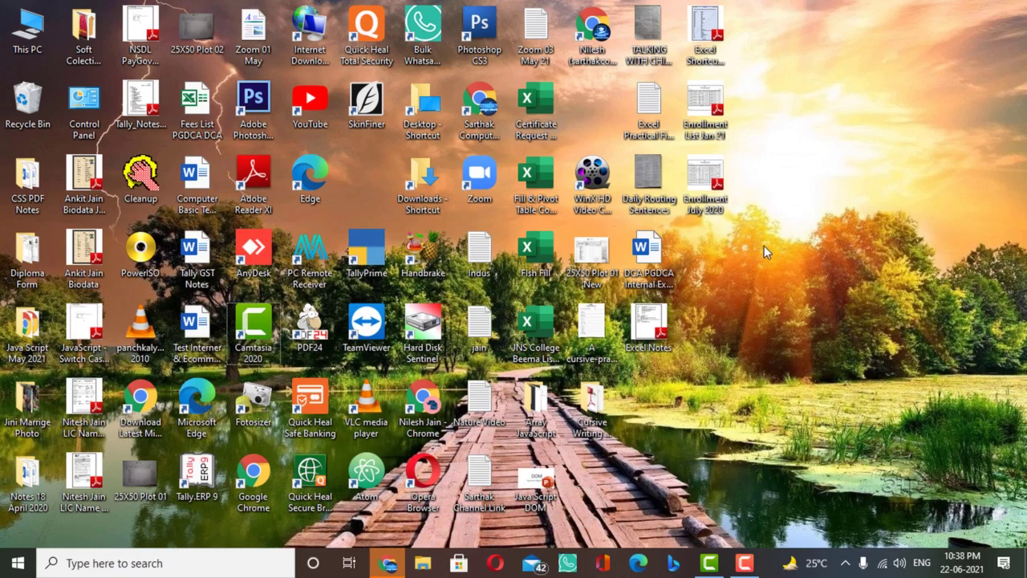
Step: Launch Notepad with the Run command "notepad", then close its empty window
{"action": "key", "text": "super+r"}
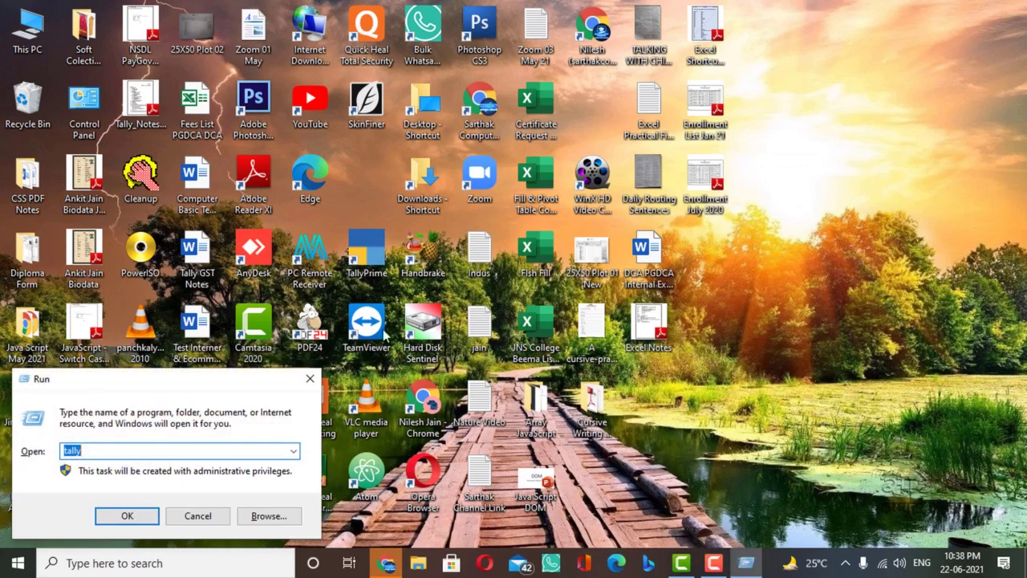
{"action": "left_click_drag", "start_coordinate": [166, 388], "coordinate": [497, 187]}
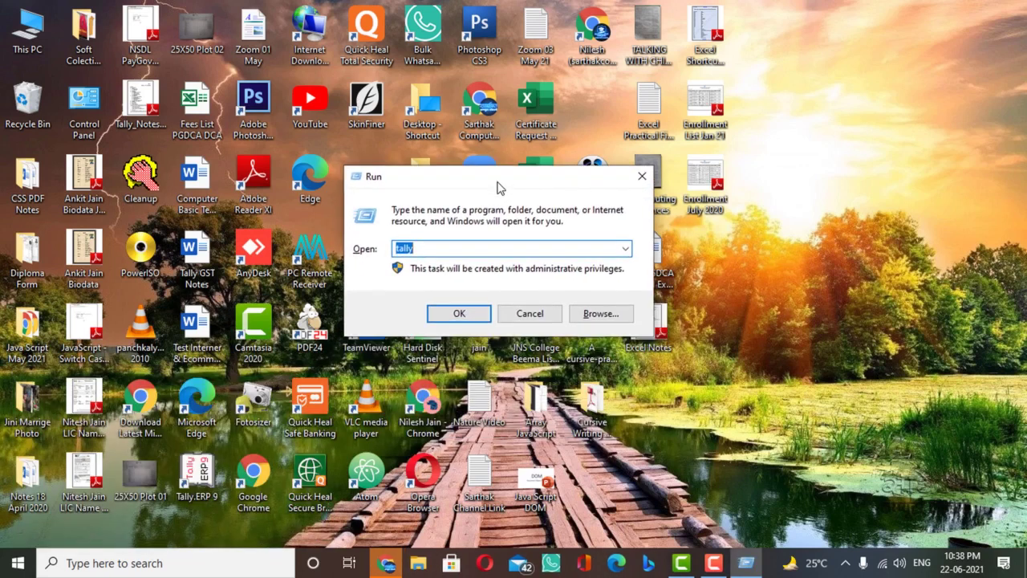
{"action": "key", "text": "BackSpace"}
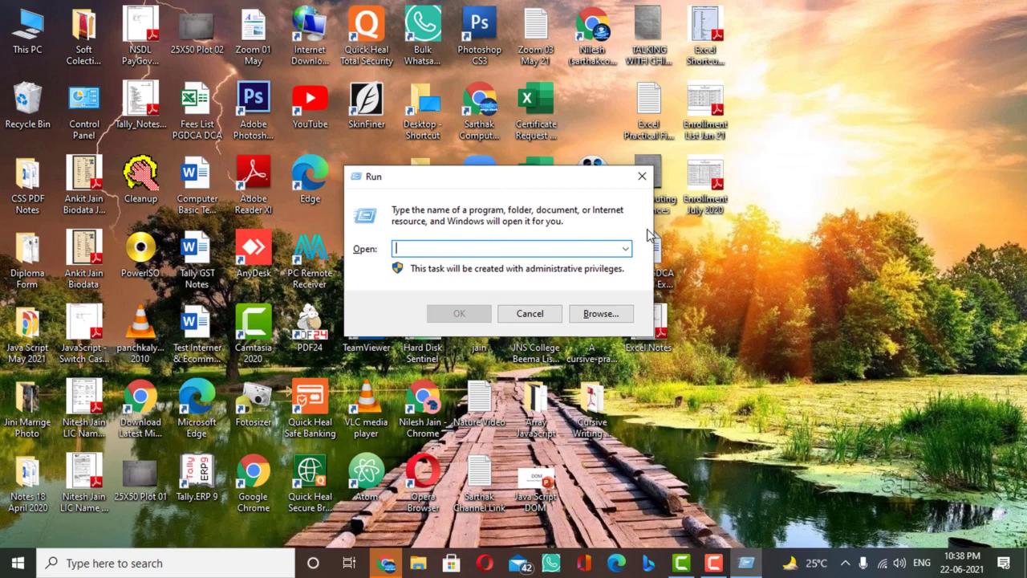
{"action": "type", "text": "no"}
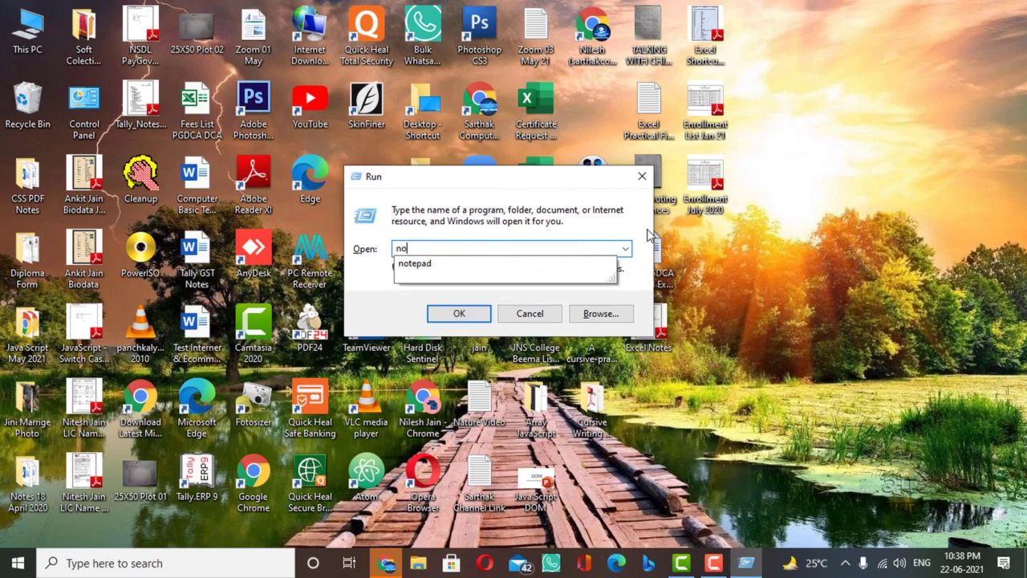
{"action": "type", "text": "tepad"}
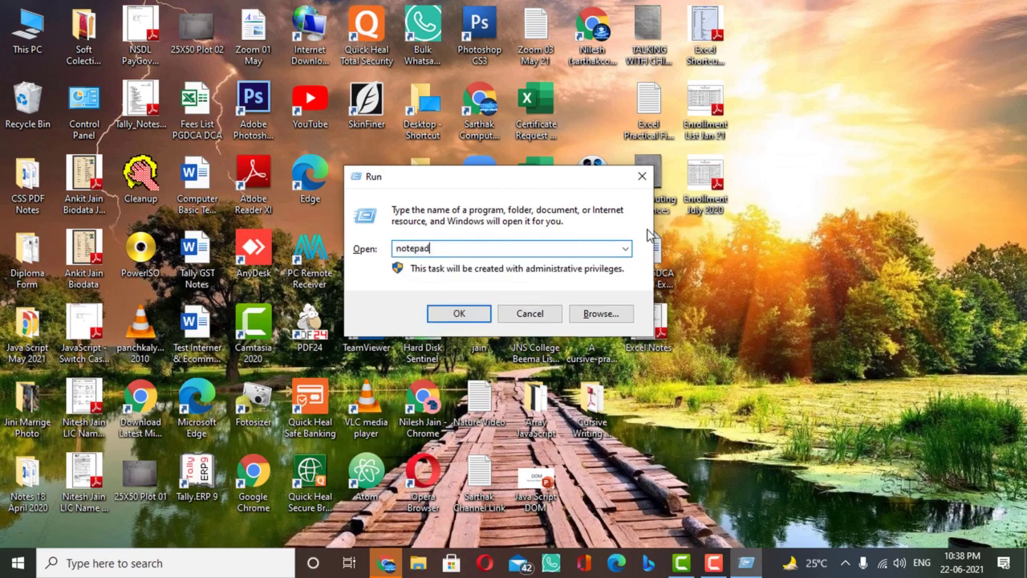
{"action": "key", "text": "Down"}
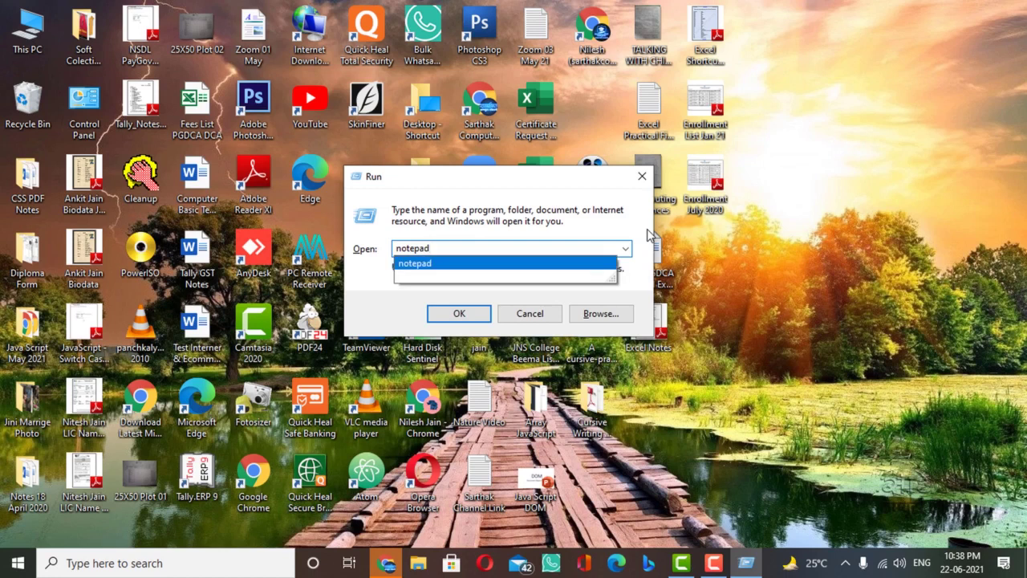
{"action": "key", "text": "Return"}
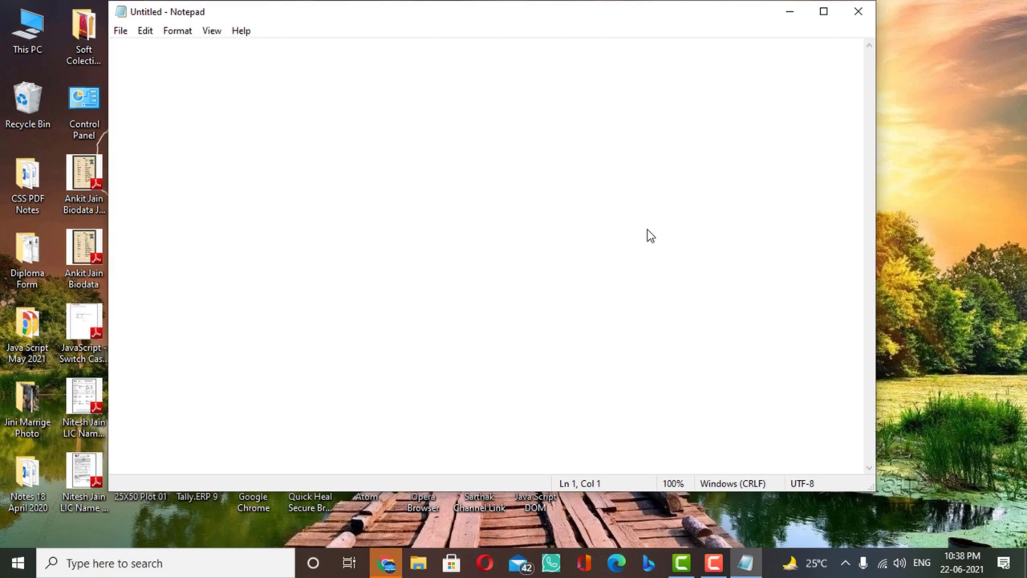
{"action": "key", "text": "alt+F4"}
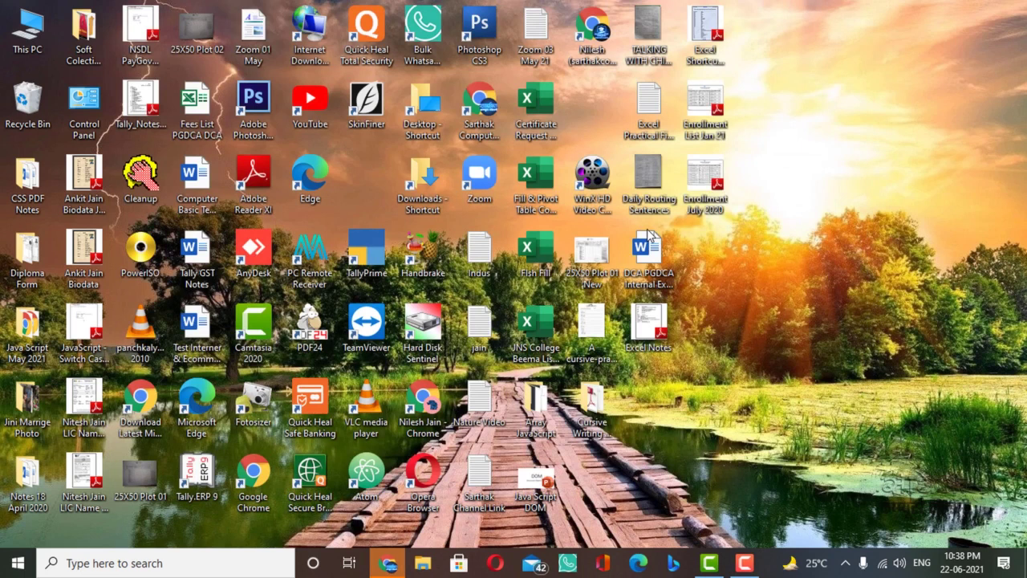
Step: Launch Word with the Run command "winword", then close it again
{"action": "key", "text": "super+r"}
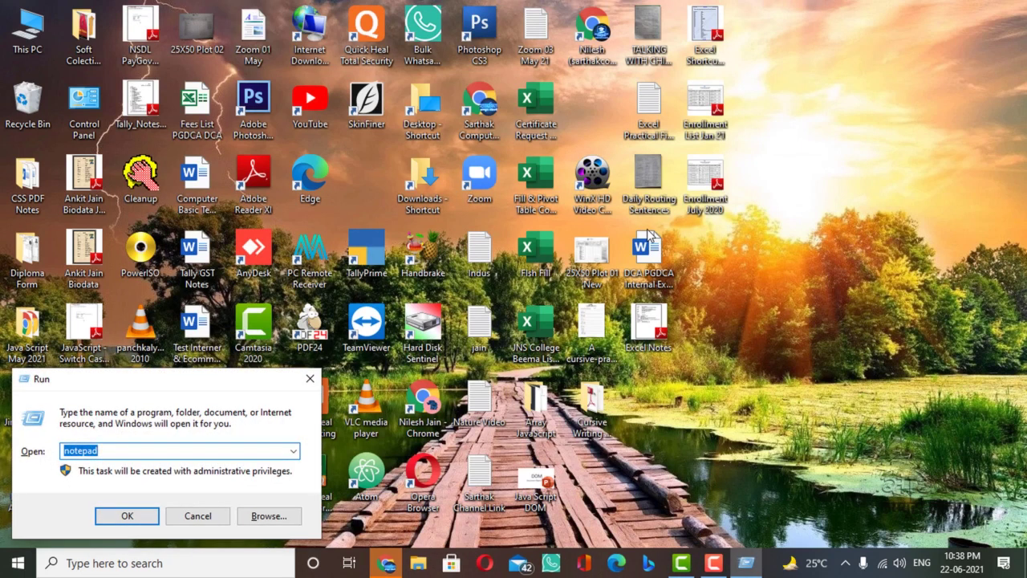
{"action": "type", "text": "winword"}
{"action": "key", "text": "Return"}
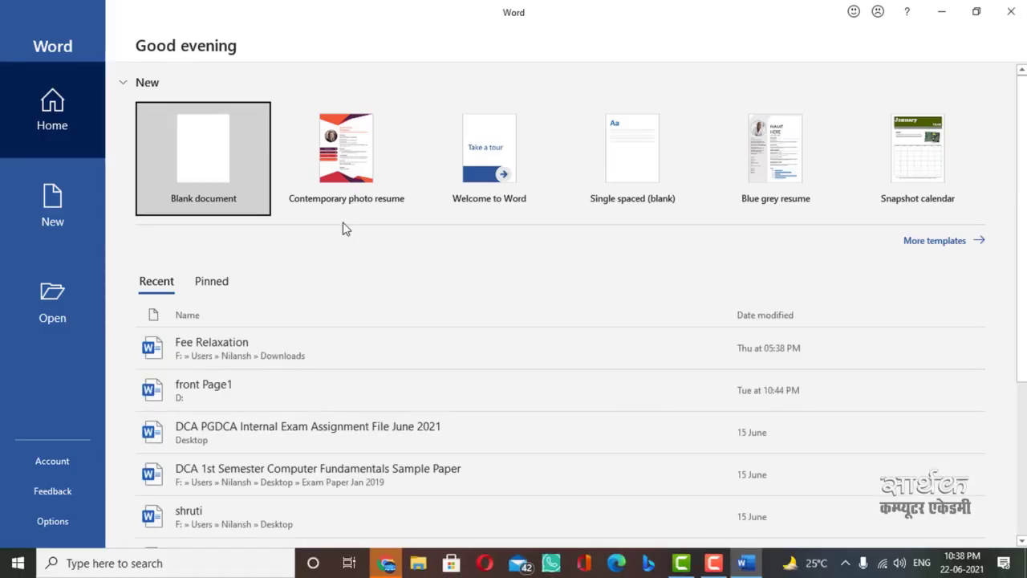
{"action": "key", "text": "Return"}
{"action": "key", "text": "alt+F4"}
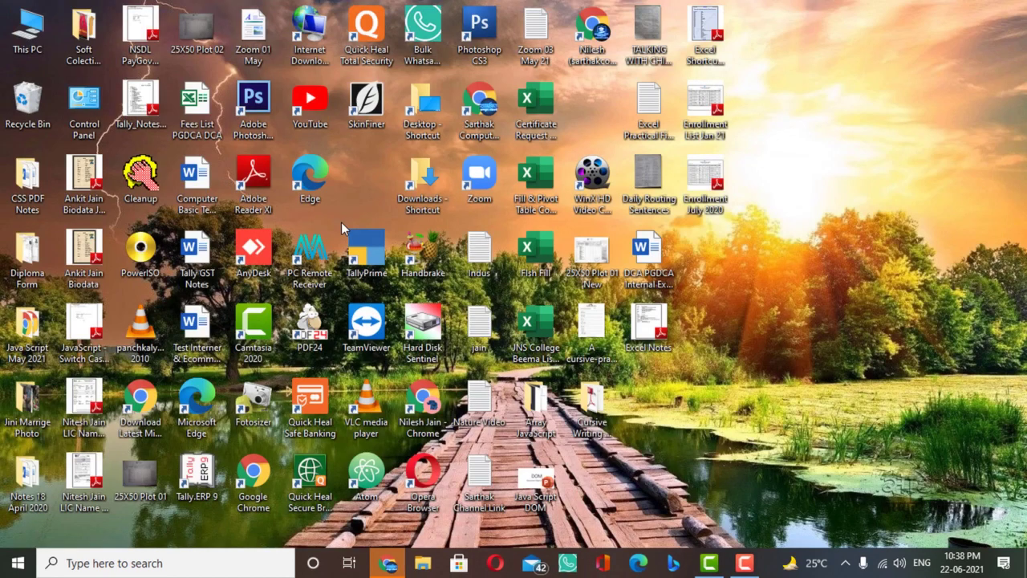
Step: Launch Excel with the Run command "excel", then close it from its start screen
{"action": "key", "text": "super+r"}
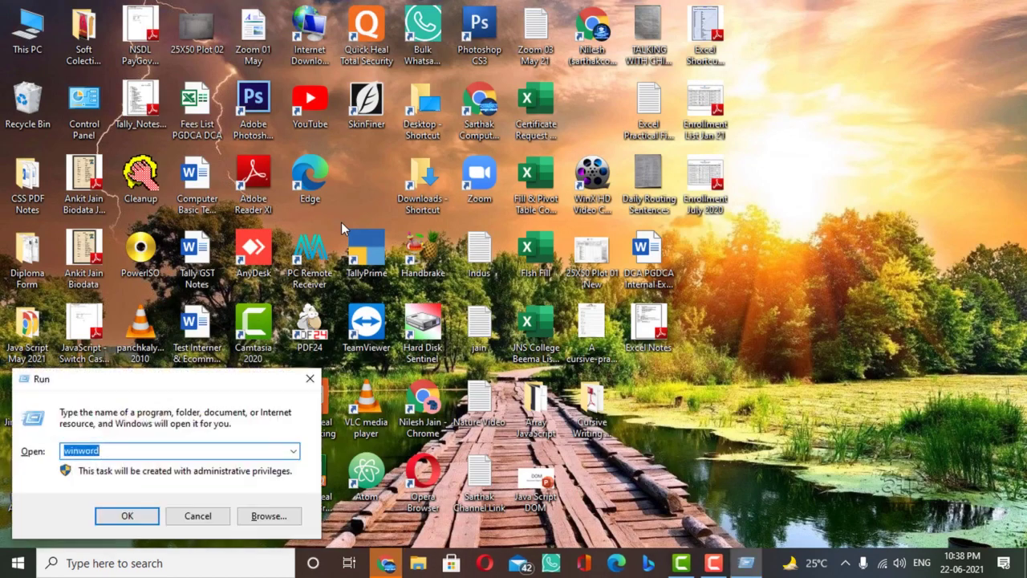
{"action": "type", "text": "excel"}
{"action": "key", "text": "Return"}
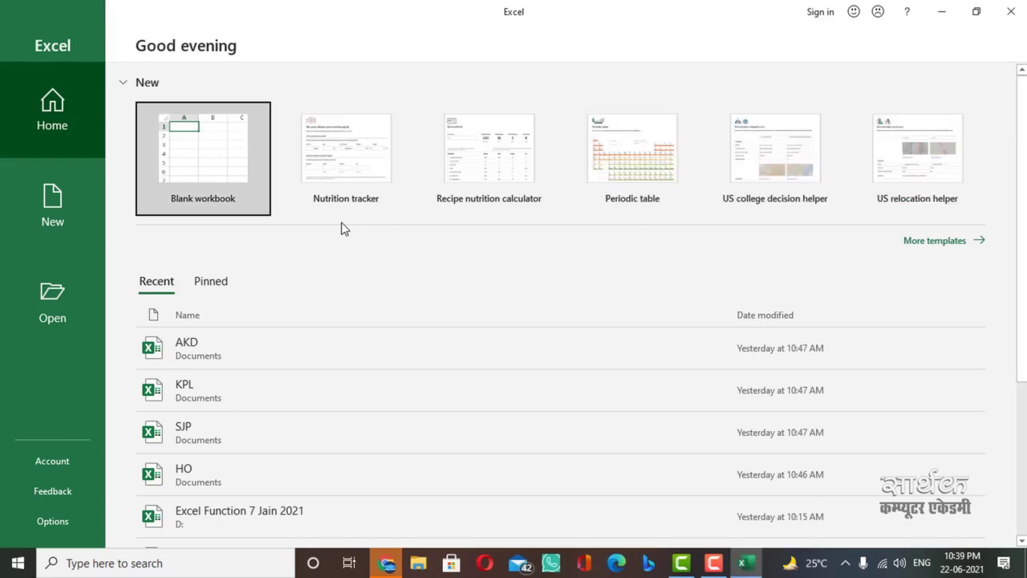
{"action": "left_click", "coordinate": [1011, 9]}
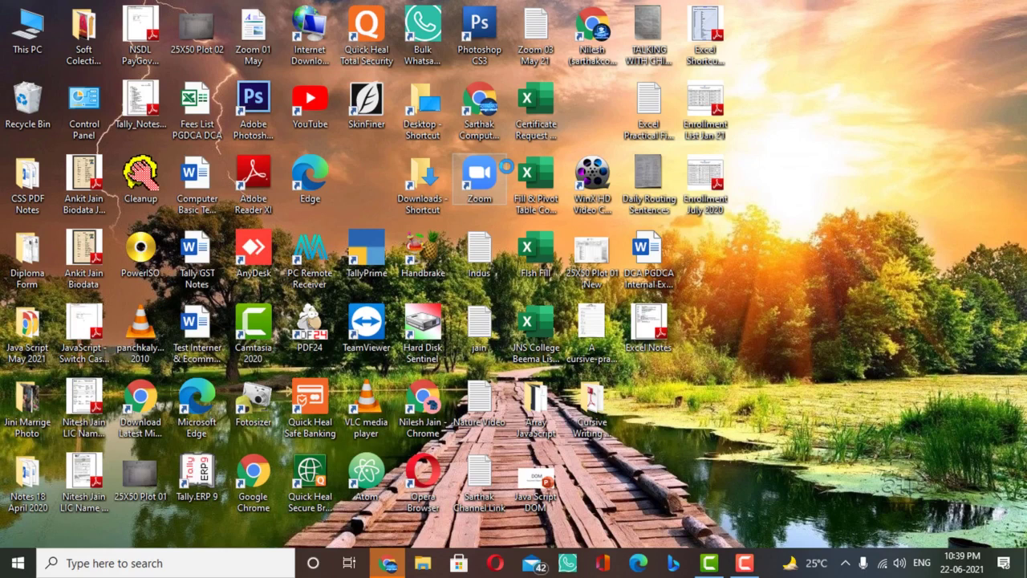
Step: Try to launch Tally with the Run command "tally" and dismiss the Run dialog
{"action": "mouse_move", "coordinate": [388, 563]}
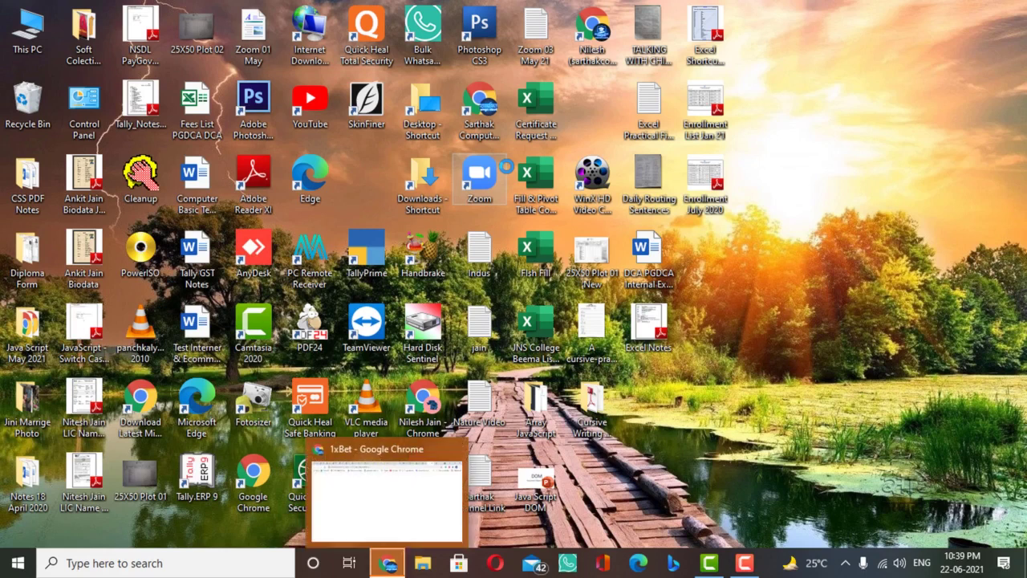
{"action": "key", "text": "super+r"}
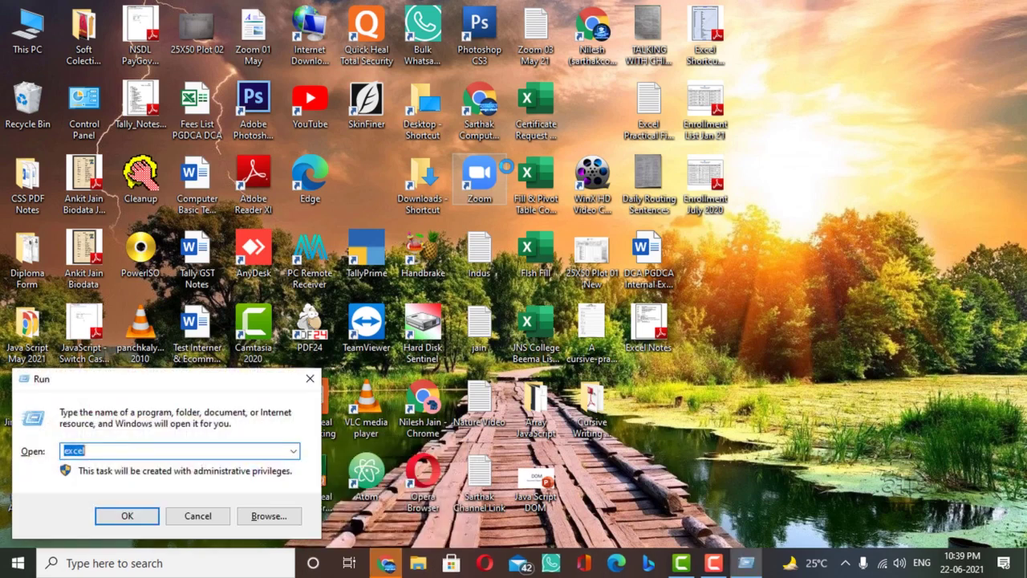
{"action": "type", "text": "tally"}
{"action": "key", "text": "Return"}
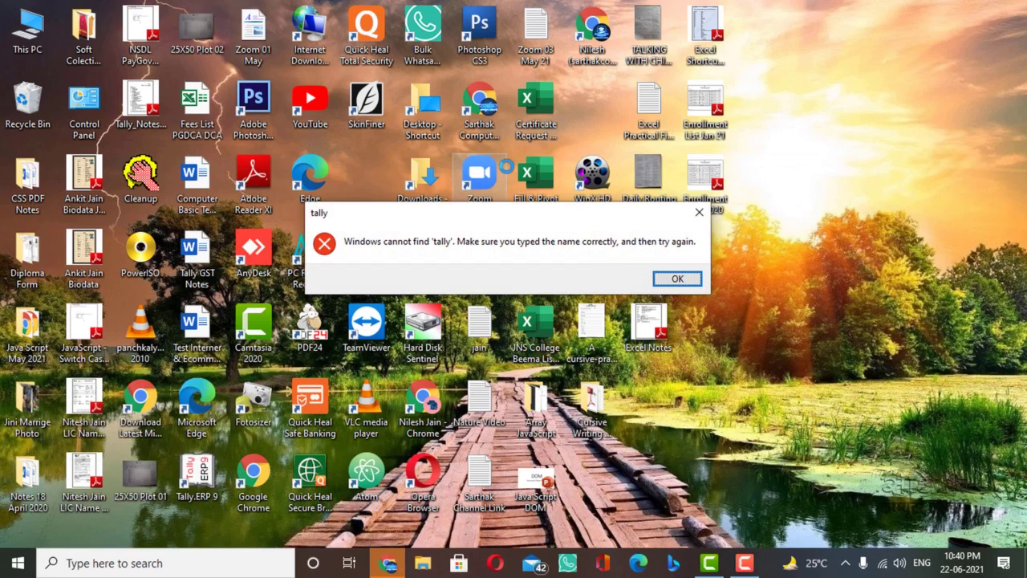
{"action": "left_click", "coordinate": [699, 212]}
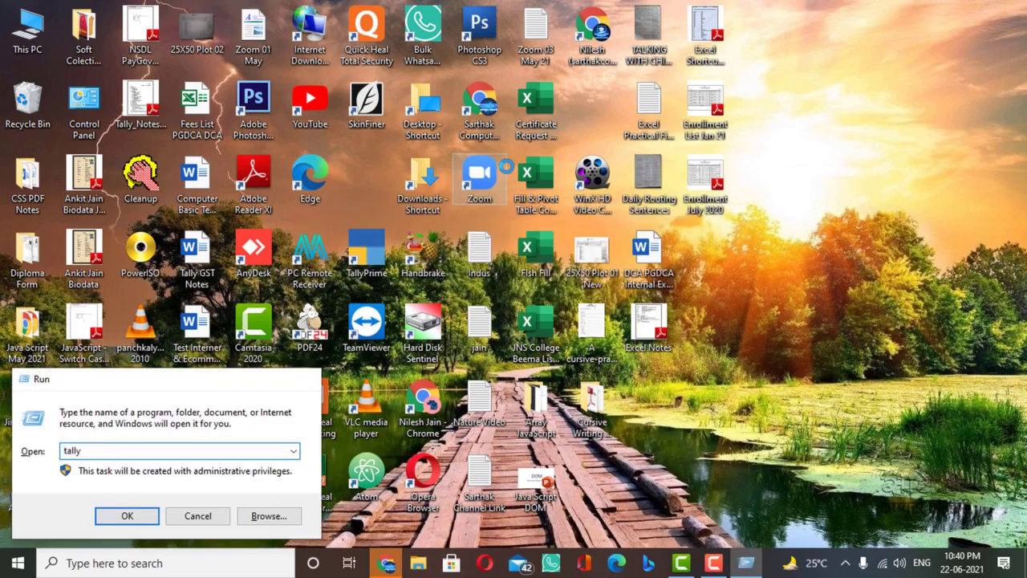
{"action": "key", "text": "Escape"}
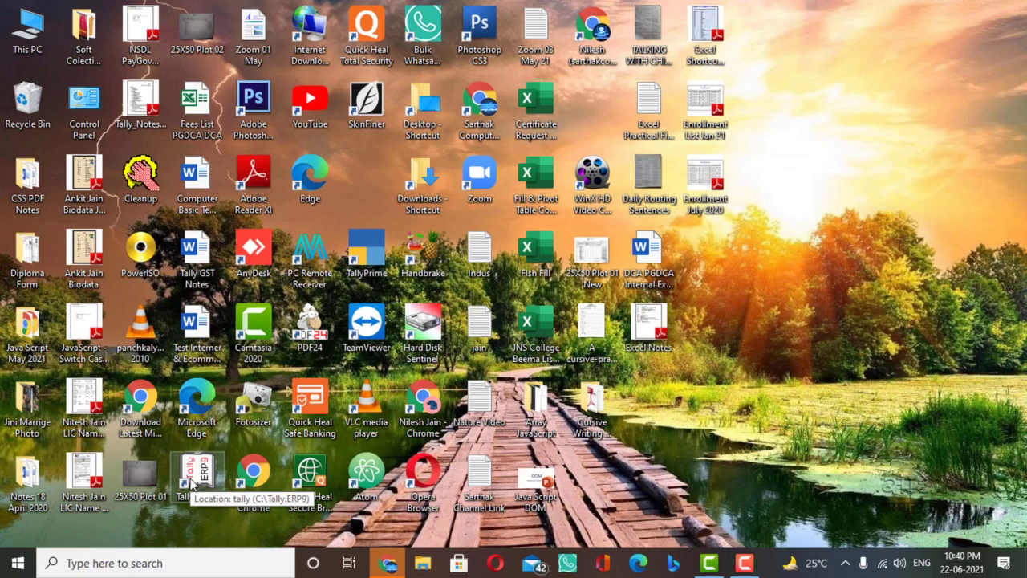
Step: Send the Tally.ERP 9 shortcut to the desktop as a second shortcut
{"action": "double_click", "coordinate": [193, 478]}
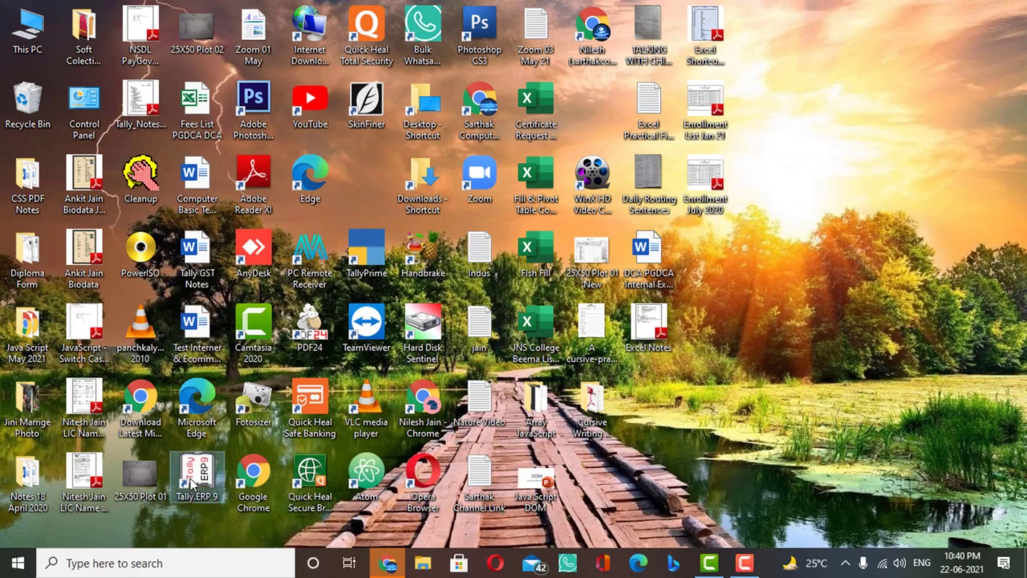
{"action": "right_click", "coordinate": [191, 481]}
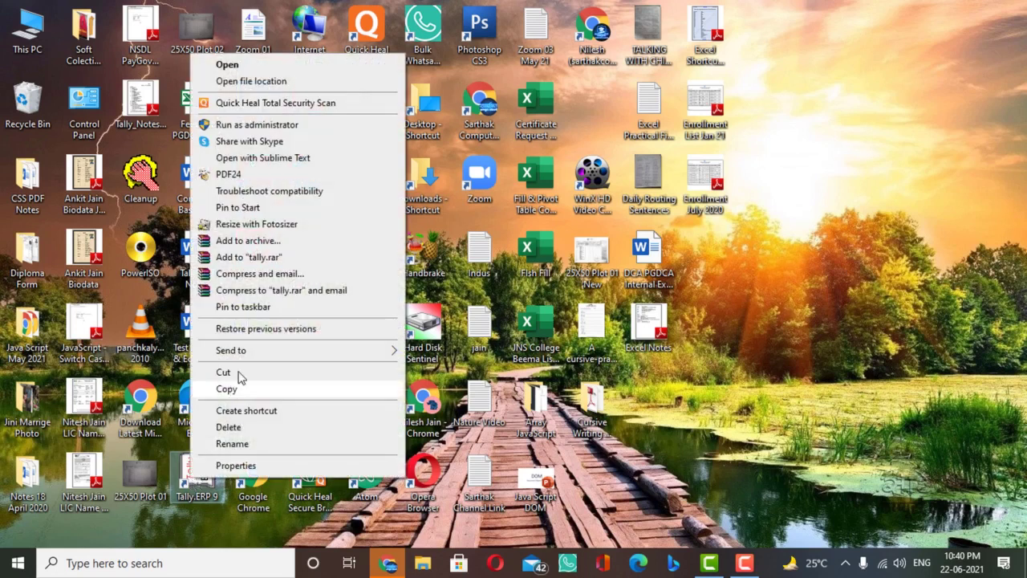
{"action": "mouse_move", "coordinate": [242, 358]}
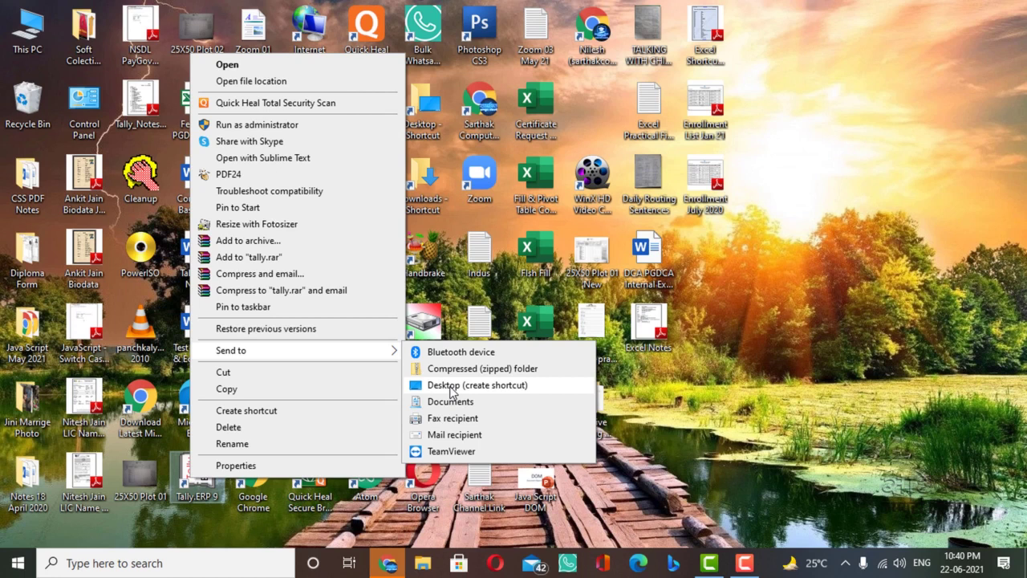
{"action": "left_click", "coordinate": [450, 388]}
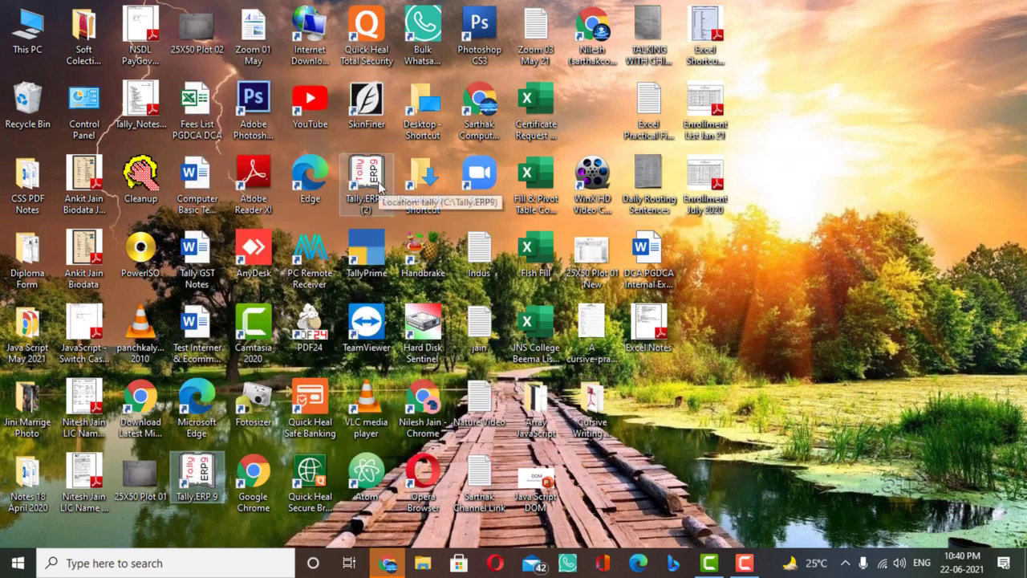
Step: Rename the new Tally shortcut on the desktop as Tally
{"action": "key", "text": "F2"}
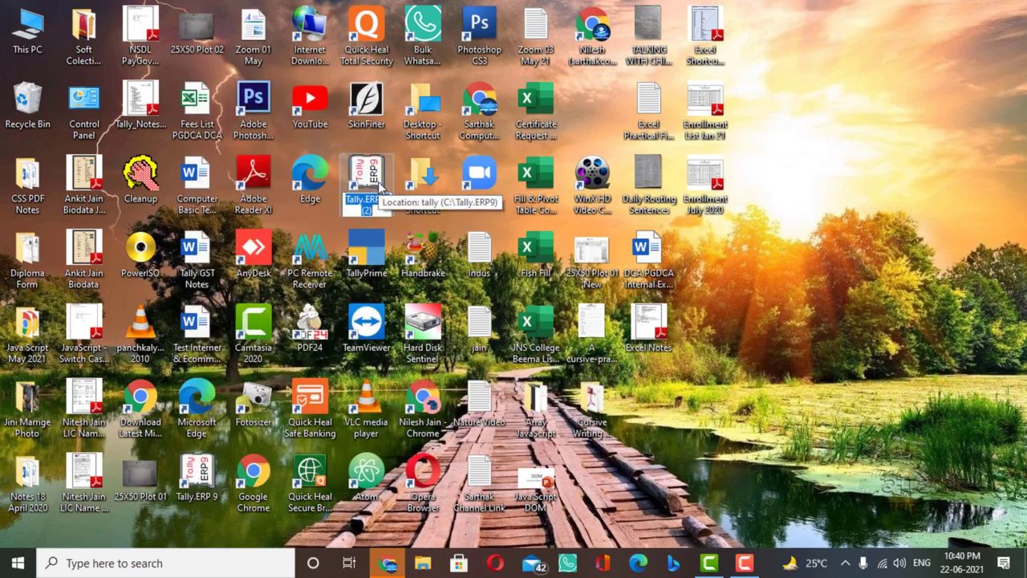
{"action": "key", "text": "End"}
{"action": "key", "text": "BackSpace"}
{"action": "key", "text": "BackSpace"}
{"action": "key", "text": "BackSpace"}
{"action": "key", "text": "BackSpace"}
{"action": "key", "text": "BackSpace"}
{"action": "key", "text": "BackSpace"}
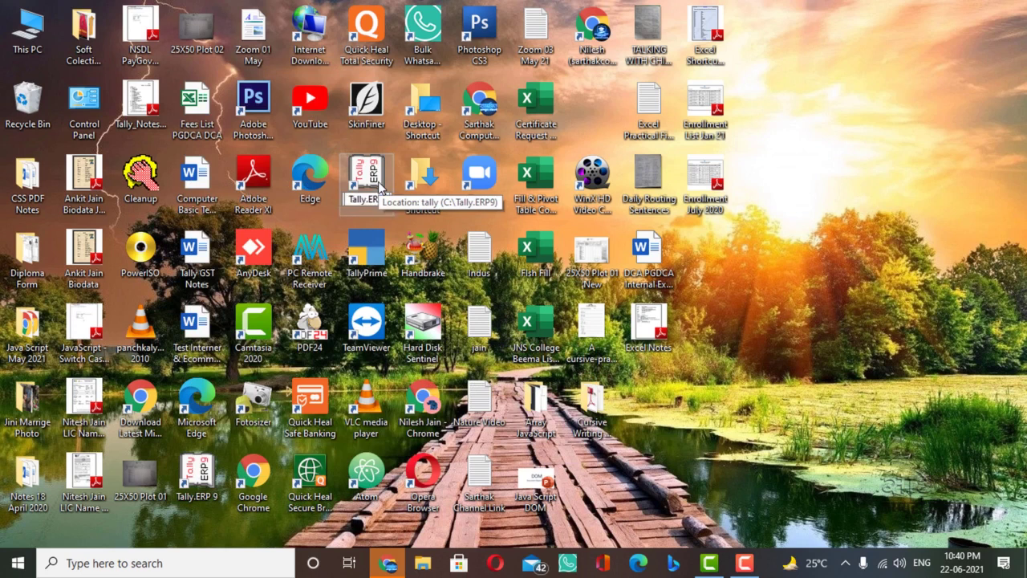
{"action": "key", "text": "BackSpace"}
{"action": "key", "text": "BackSpace"}
{"action": "key", "text": "BackSpace"}
{"action": "key", "text": "BackSpace"}
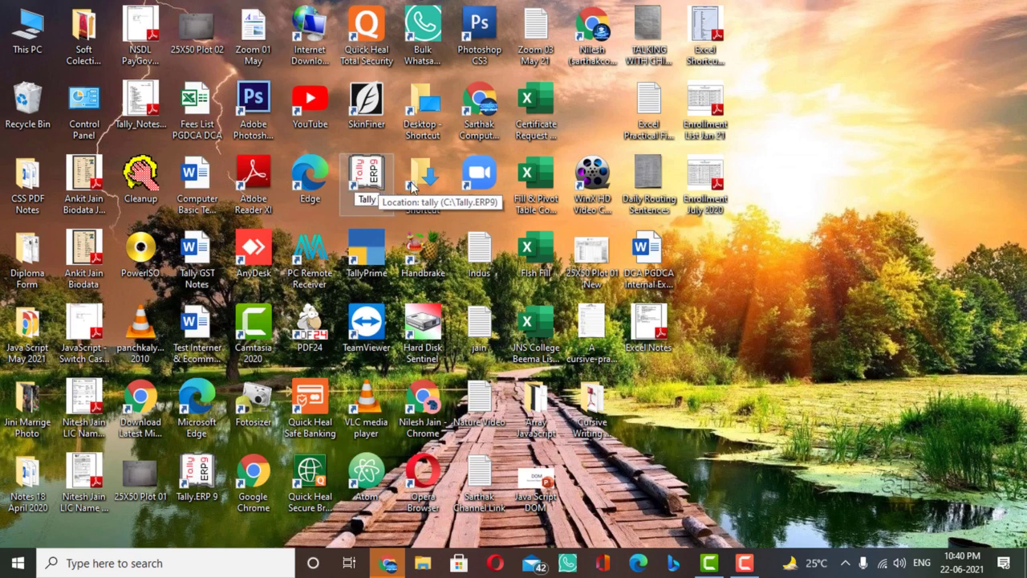
{"action": "key", "text": "Return"}
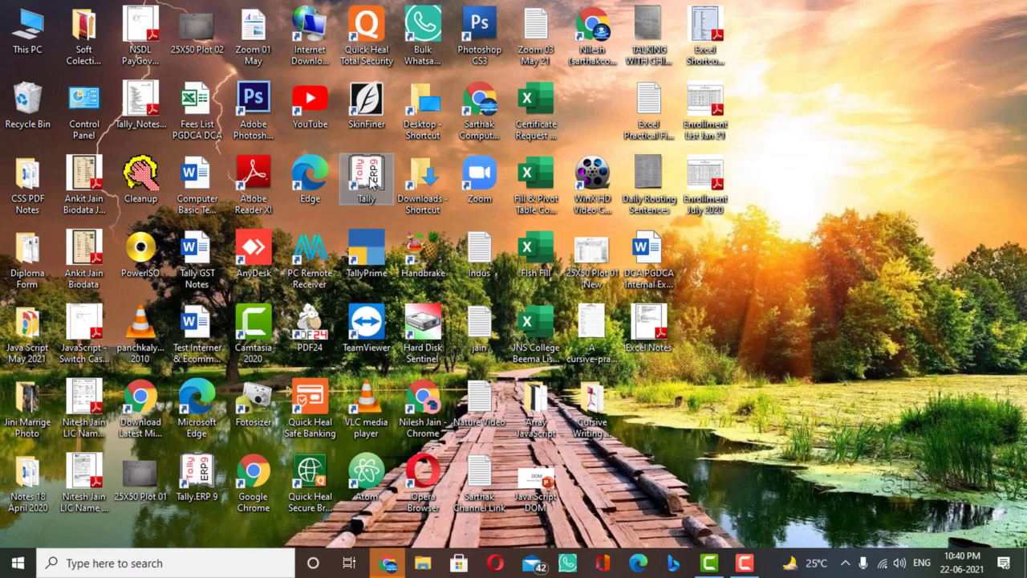
Step: Cut the Tally shortcut from the desktop and open the c:\Windows folder with a Run command
{"action": "key", "text": "ctrl+x"}
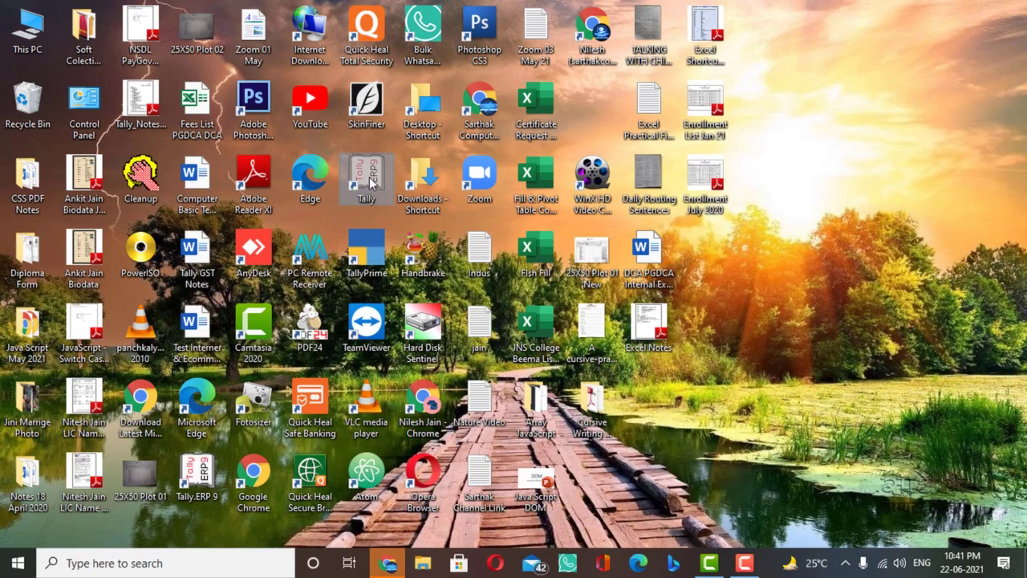
{"action": "key", "text": "super+r"}
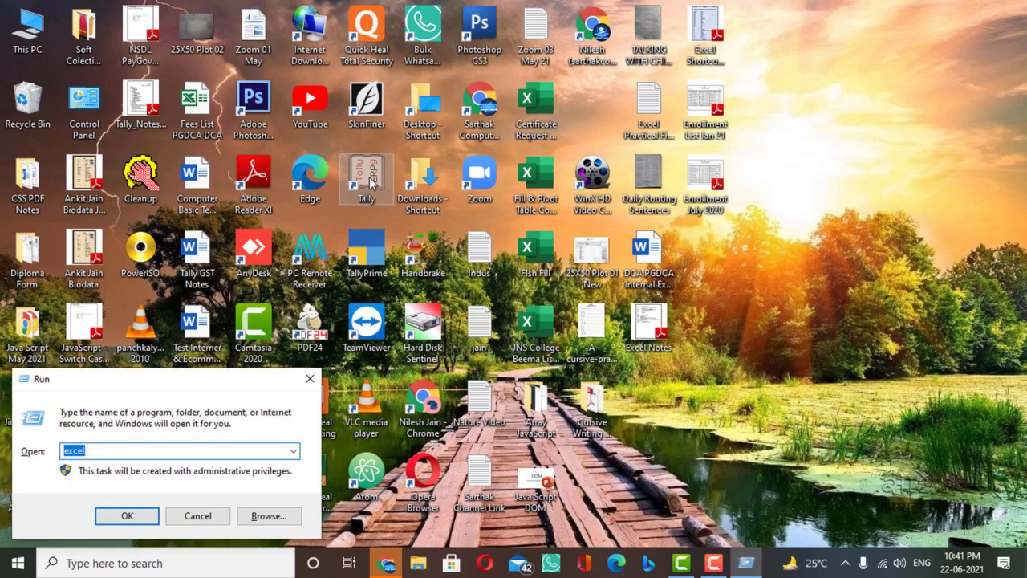
{"action": "left_click_drag", "start_coordinate": [121, 387], "coordinate": [371, 206]}
{"action": "type", "text": "c:"}
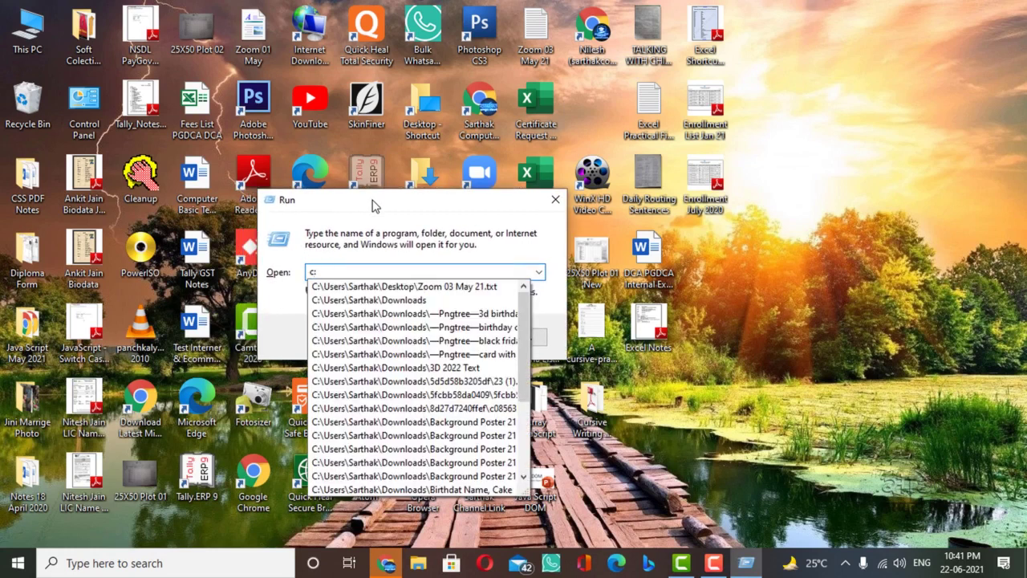
{"action": "type", "text": "\\"}
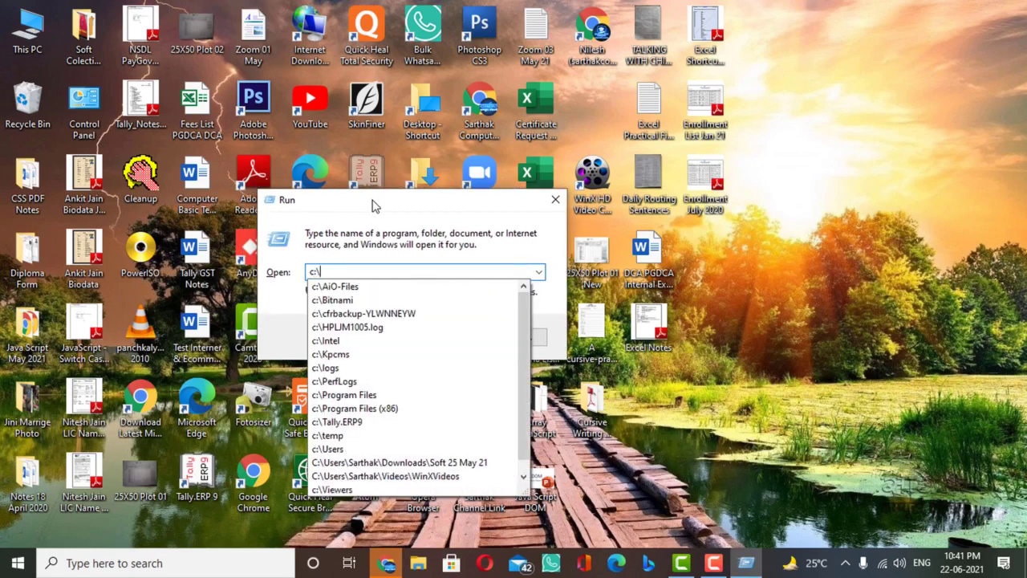
{"action": "type", "text": "wi"}
{"action": "key", "text": "Down"}
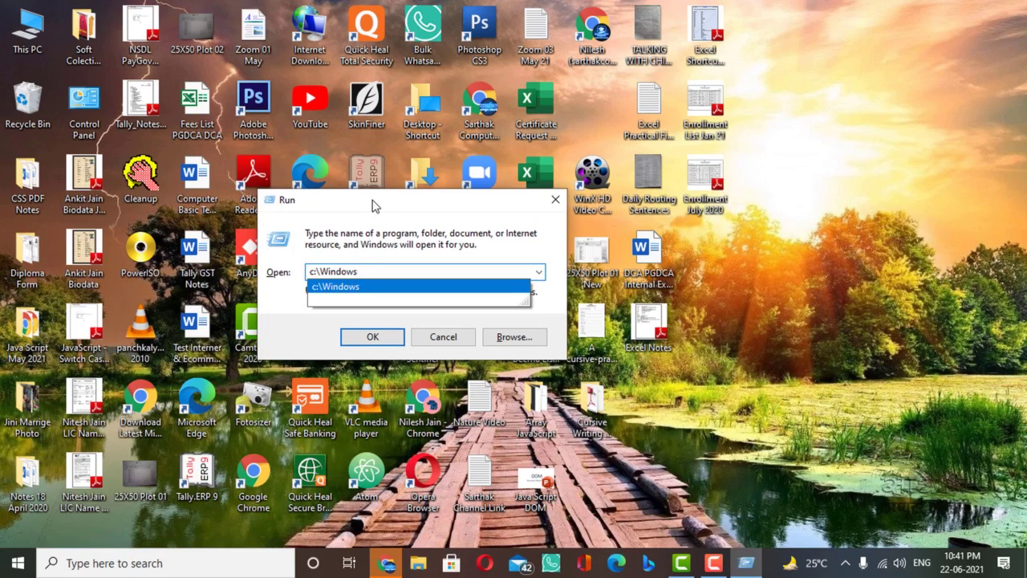
{"action": "key", "text": "Return"}
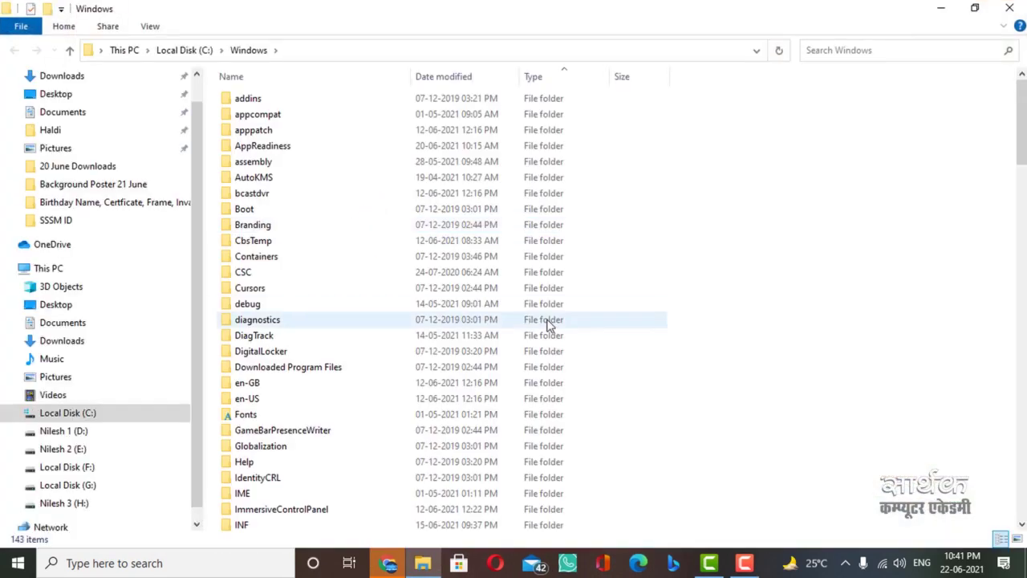
Step: Paste the Tally shortcut into the Windows folder, then close the folder window
{"action": "right_click", "coordinate": [650, 249]}
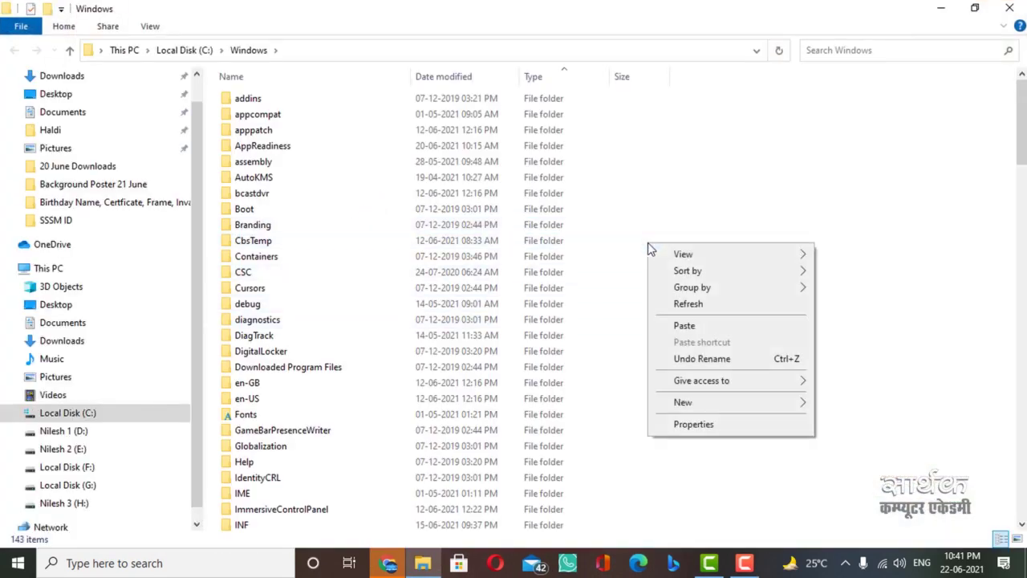
{"action": "left_click", "coordinate": [692, 330]}
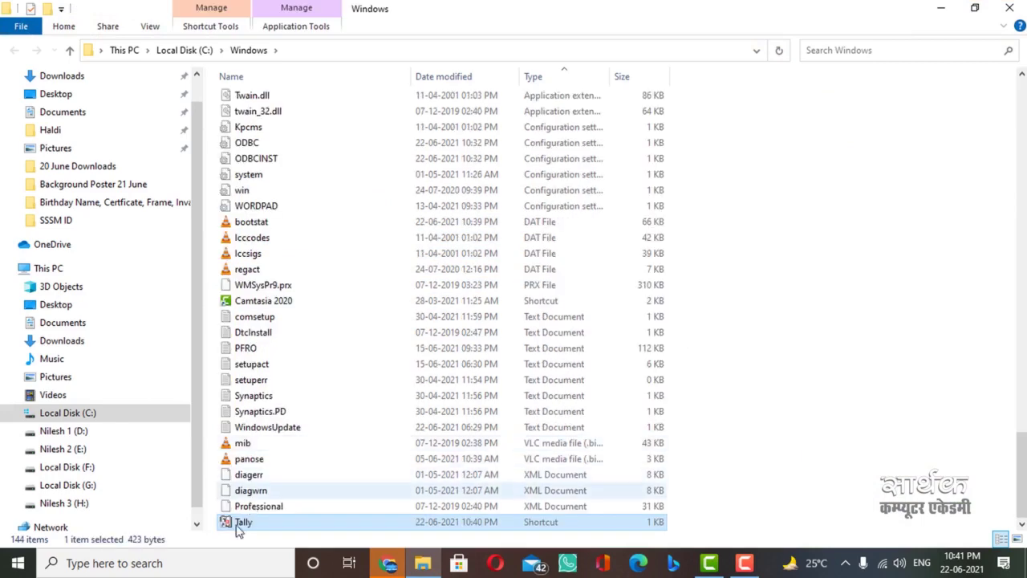
{"action": "left_click", "coordinate": [1010, 8]}
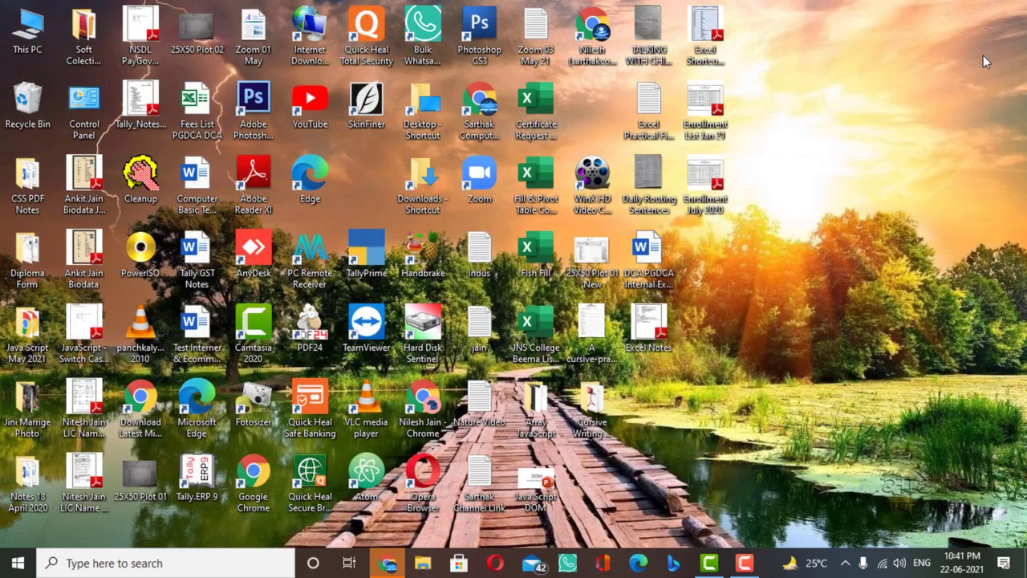
Step: Launch Tally with the Run command "tally", then close it and refresh the desktop
{"action": "key", "text": "super+r"}
{"action": "type", "text": "tal"}
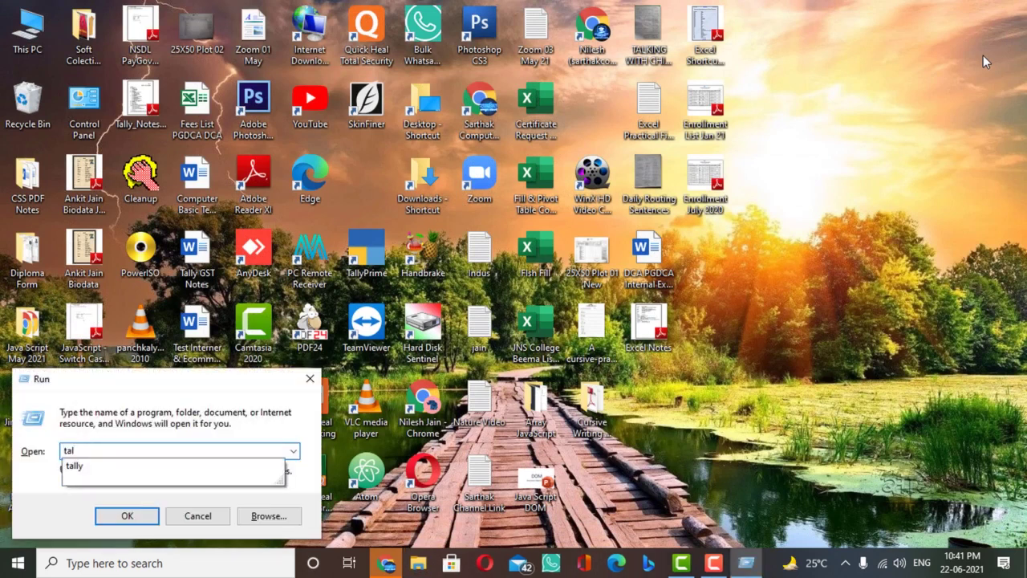
{"action": "key", "text": "Down"}
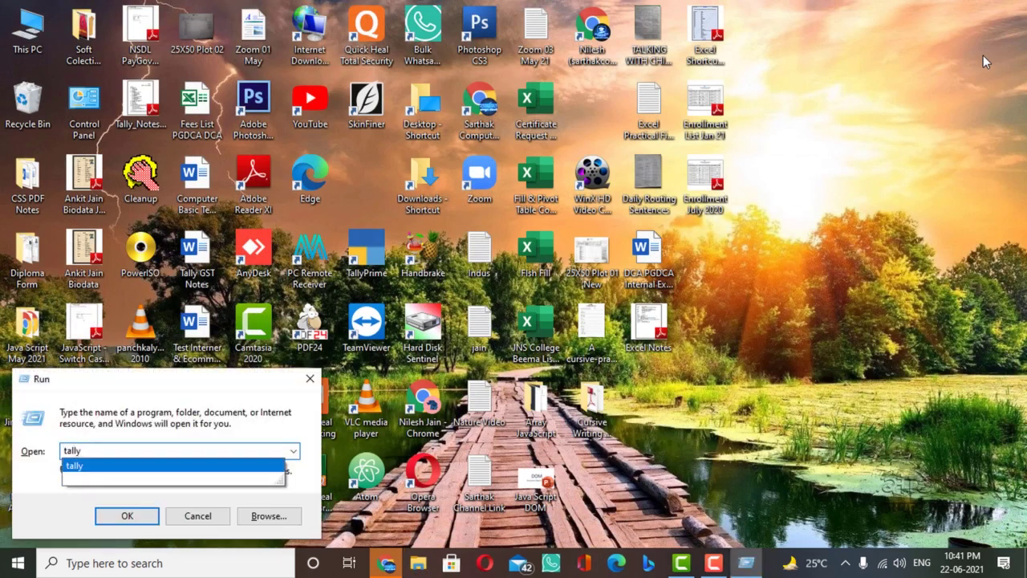
{"action": "key", "text": "Return"}
{"action": "key", "text": "Return"}
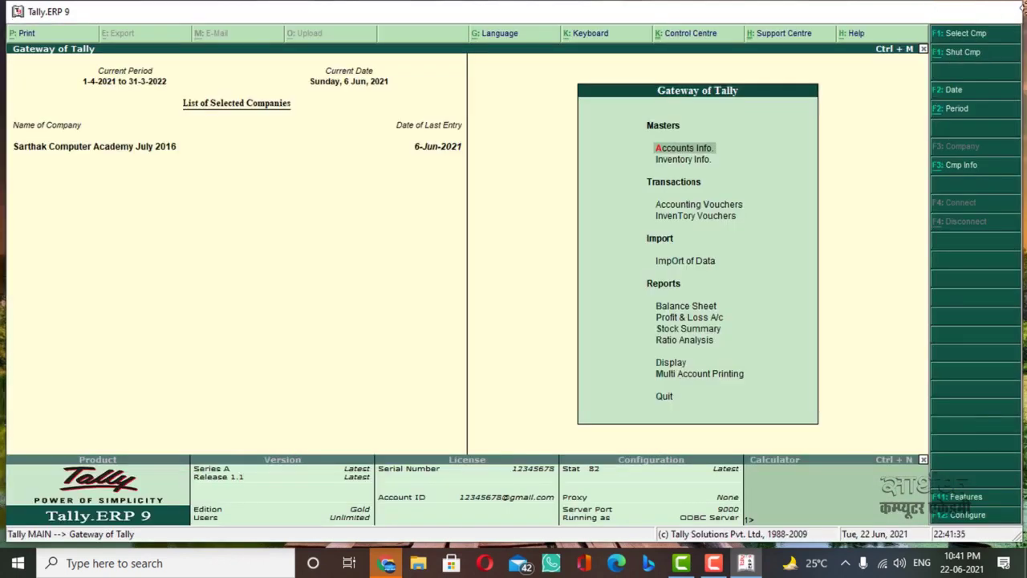
{"action": "left_click", "coordinate": [1004, 11]}
{"action": "right_click", "coordinate": [753, 101]}
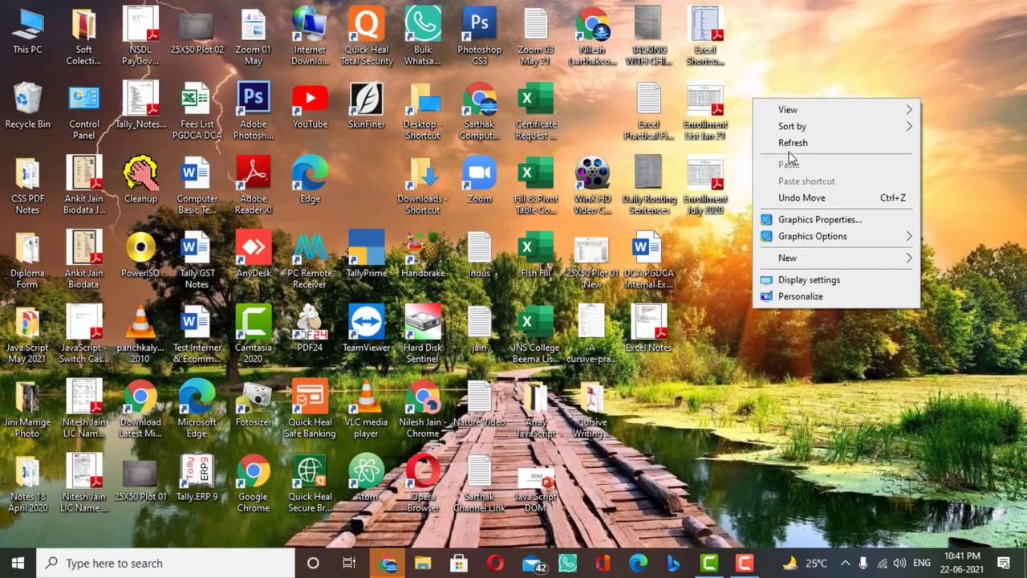
{"action": "left_click", "coordinate": [789, 148]}
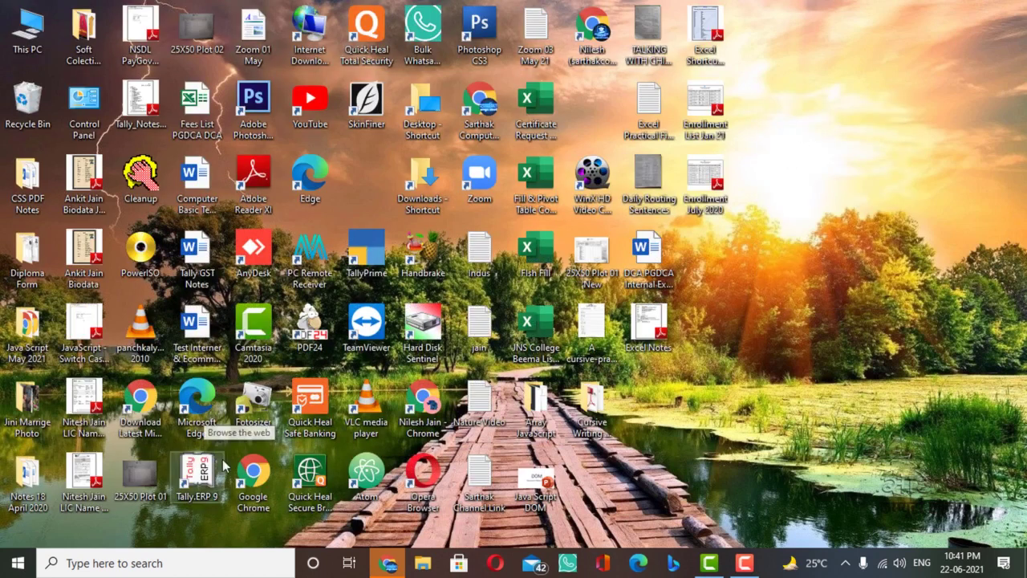
Step: Open the file location of Sublime Text 3 from its entry in the Windows search's recent apps
{"action": "left_click", "coordinate": [70, 564]}
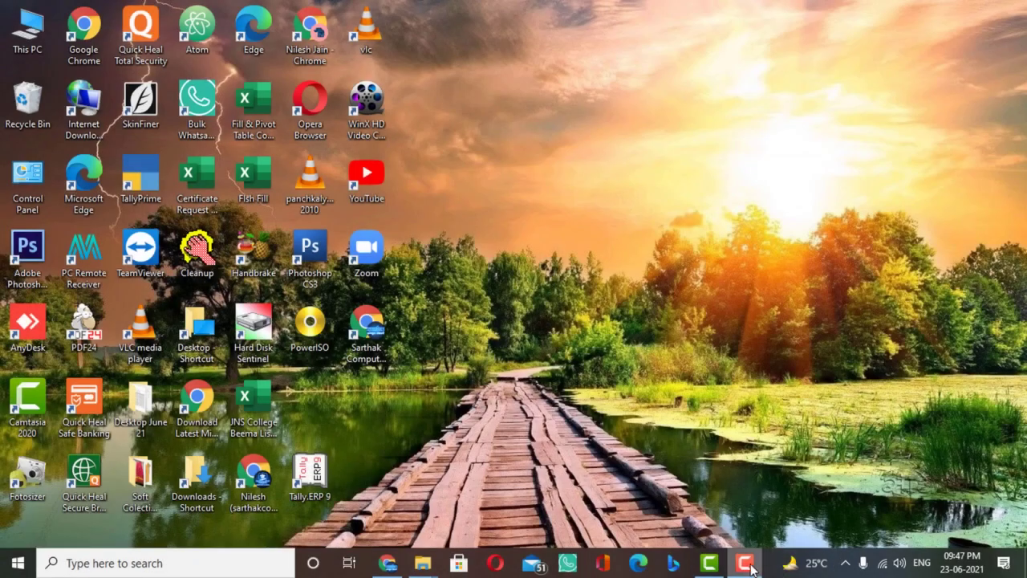
{"action": "left_click", "coordinate": [142, 563]}
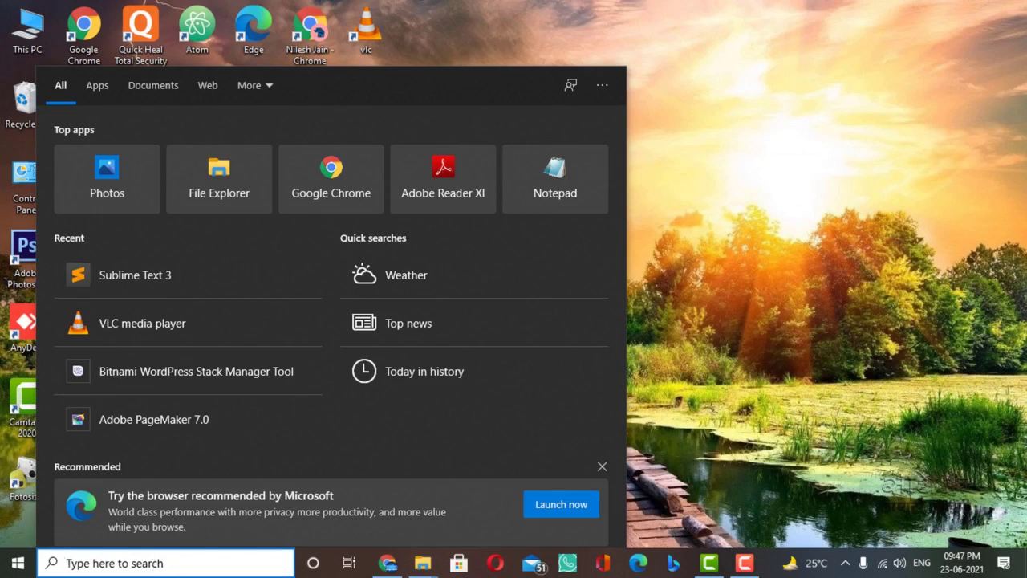
{"action": "right_click", "coordinate": [140, 276]}
{"action": "left_click", "coordinate": [184, 318]}
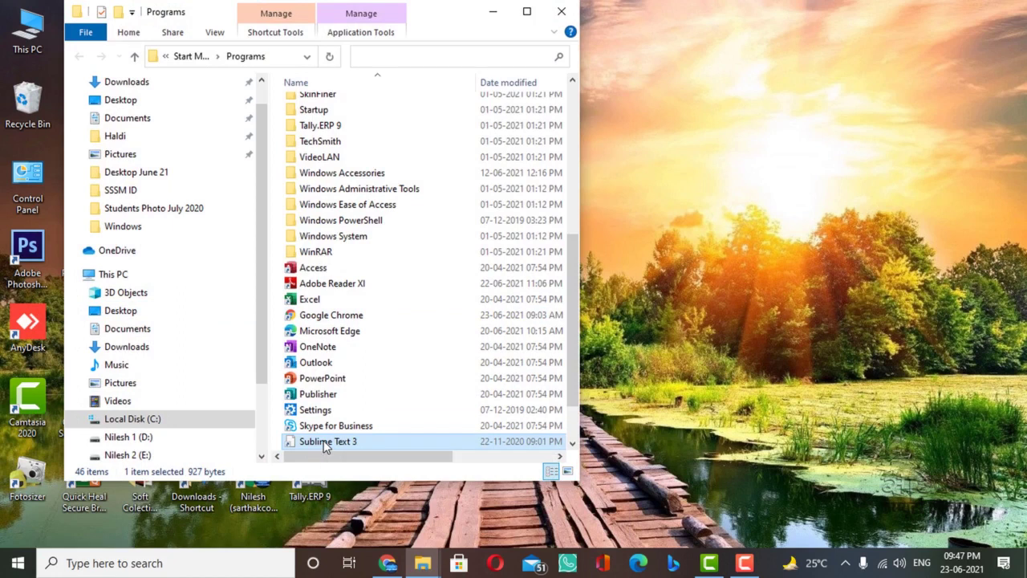
Step: Send Sublime Text 3 to the desktop as a shortcut, then close the Programs folder
{"action": "right_click", "coordinate": [325, 448]}
{"action": "mouse_move", "coordinate": [388, 313]}
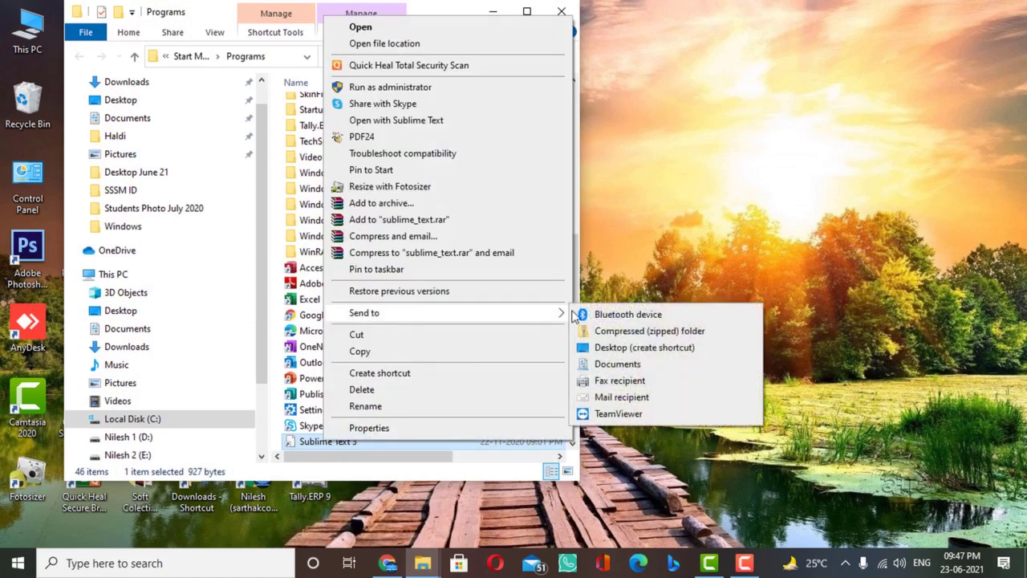
{"action": "left_click", "coordinate": [610, 348]}
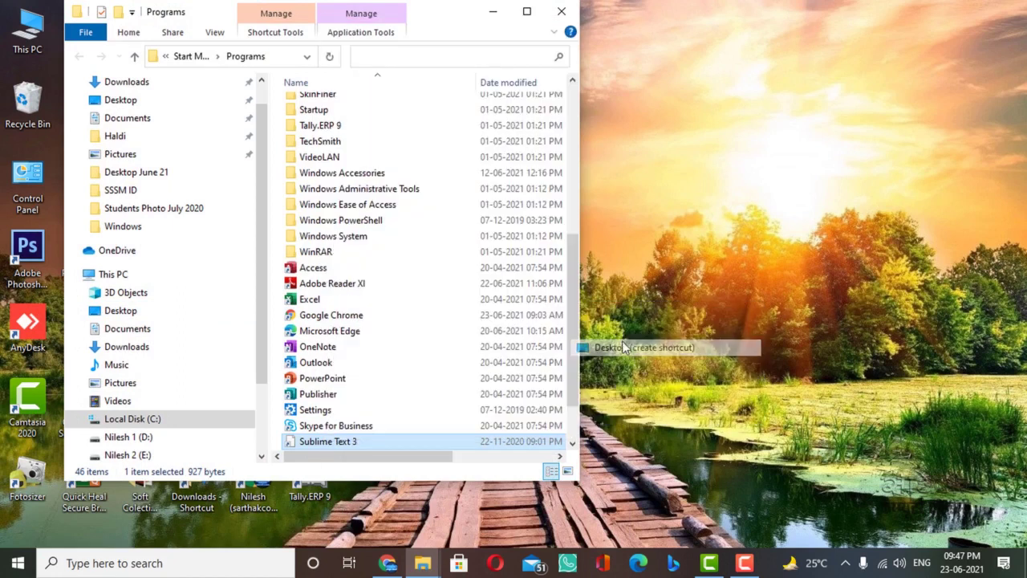
{"action": "left_click", "coordinate": [562, 13]}
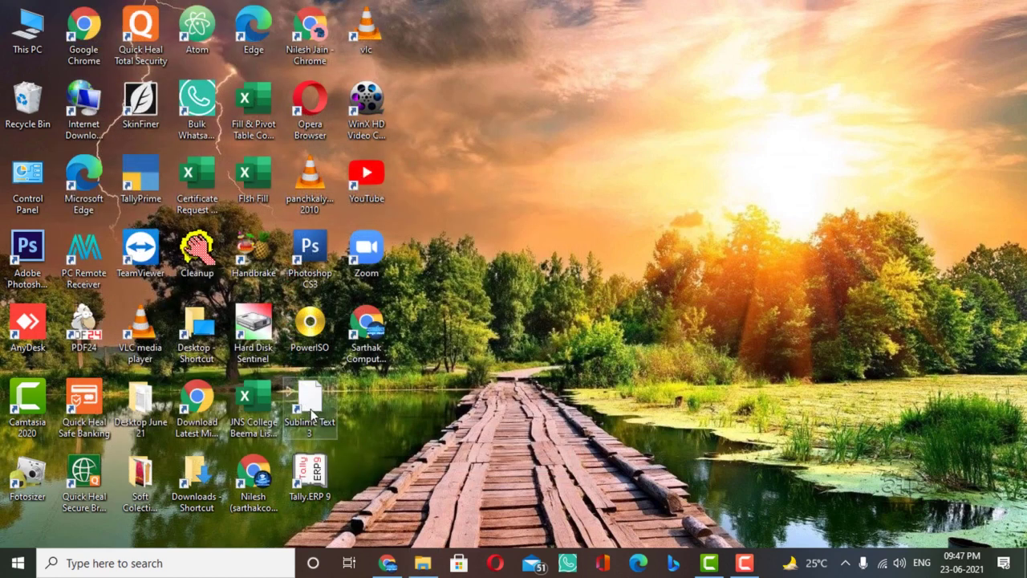
Step: Rename the Sublime Text 3 shortcut on the desktop as Sublime
{"action": "left_click", "coordinate": [311, 408]}
{"action": "key", "text": "F2"}
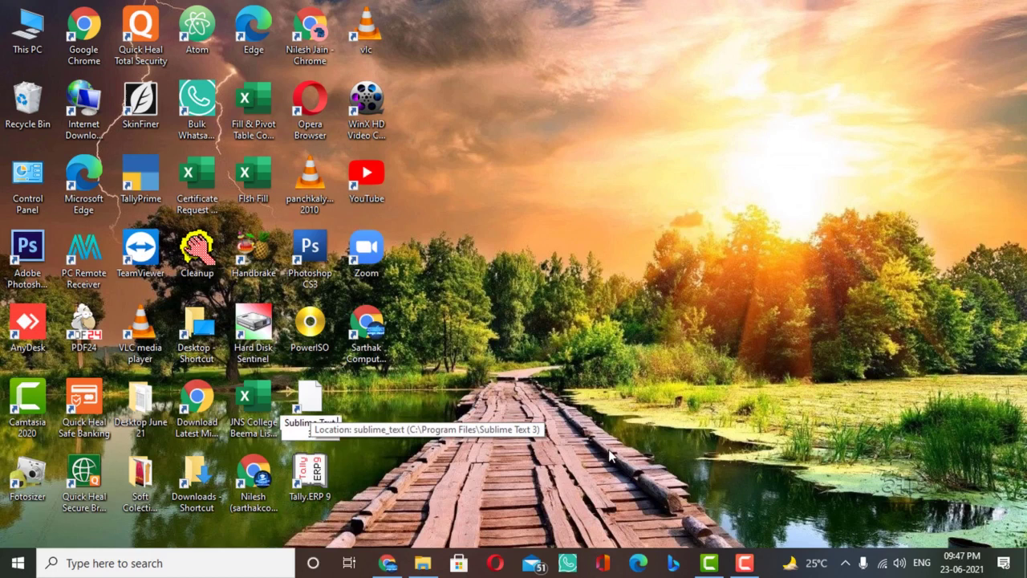
{"action": "key", "text": "Home"}
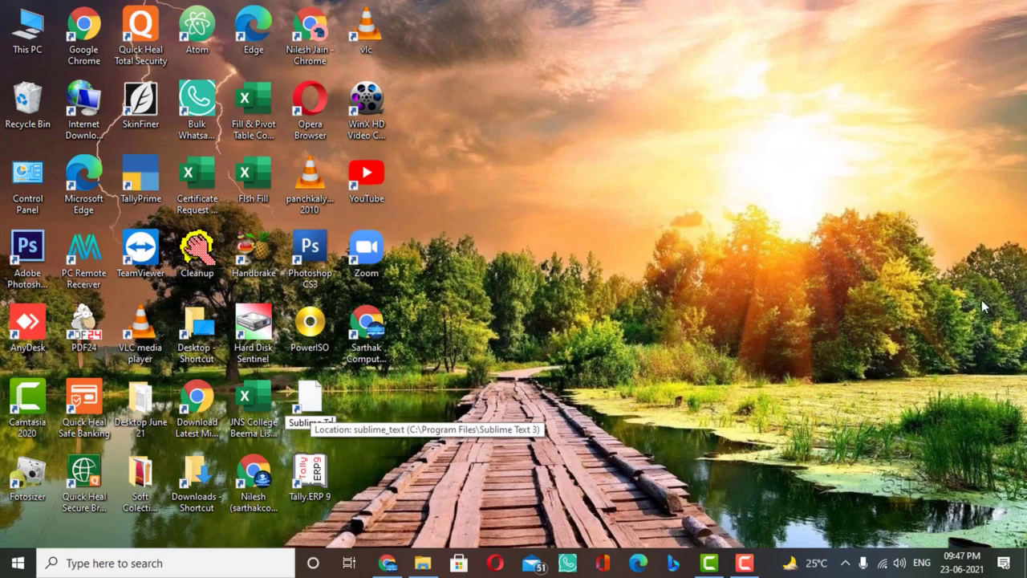
{"action": "key", "text": "End"}
{"action": "key", "text": "BackSpace"}
{"action": "key", "text": "BackSpace"}
{"action": "key", "text": "BackSpace"}
{"action": "key", "text": "BackSpace"}
{"action": "key", "text": "BackSpace"}
{"action": "key", "text": "BackSpace"}
{"action": "key", "text": "BackSpace"}
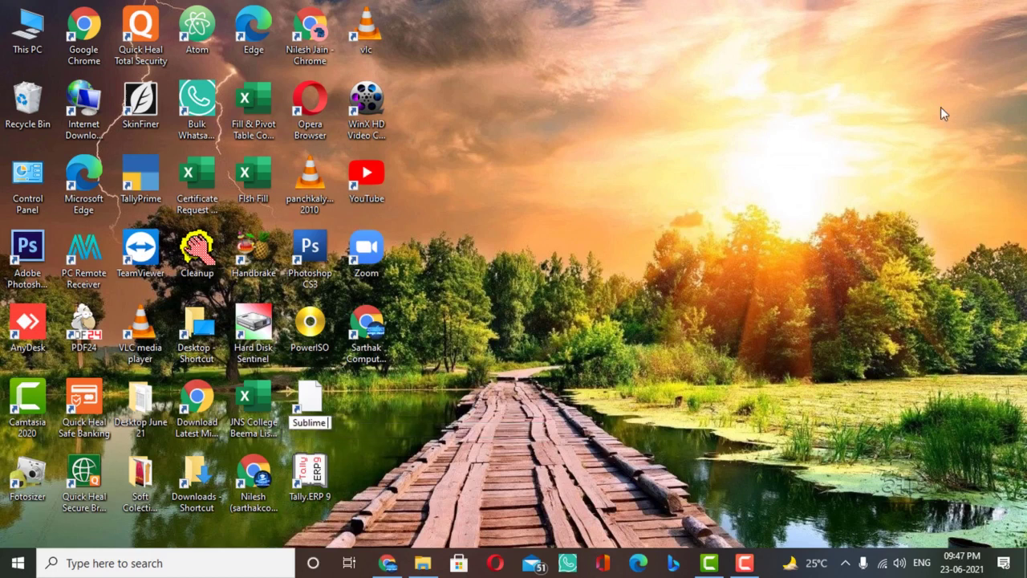
{"action": "key", "text": "Return"}
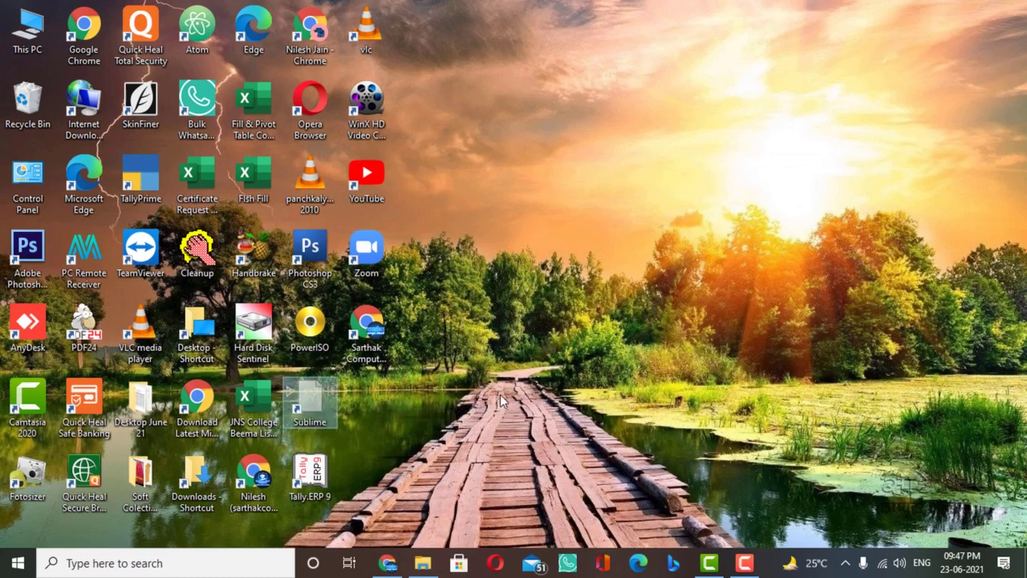
Step: Move the Sublime shortcut from the desktop into the c:\Windows folder, opened with a Run command, and close the folder
{"action": "key", "text": "super+r"}
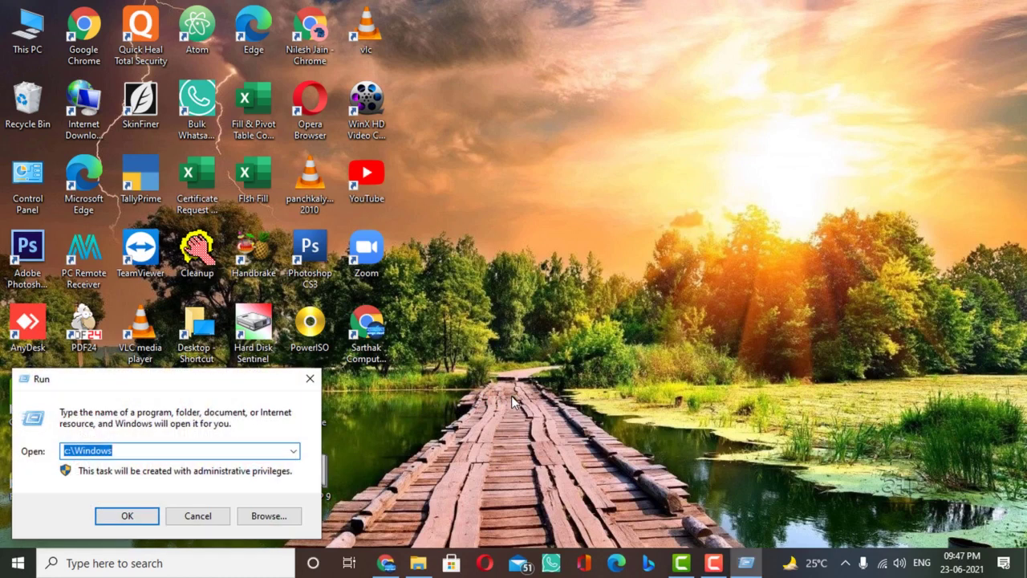
{"action": "key", "text": "Return"}
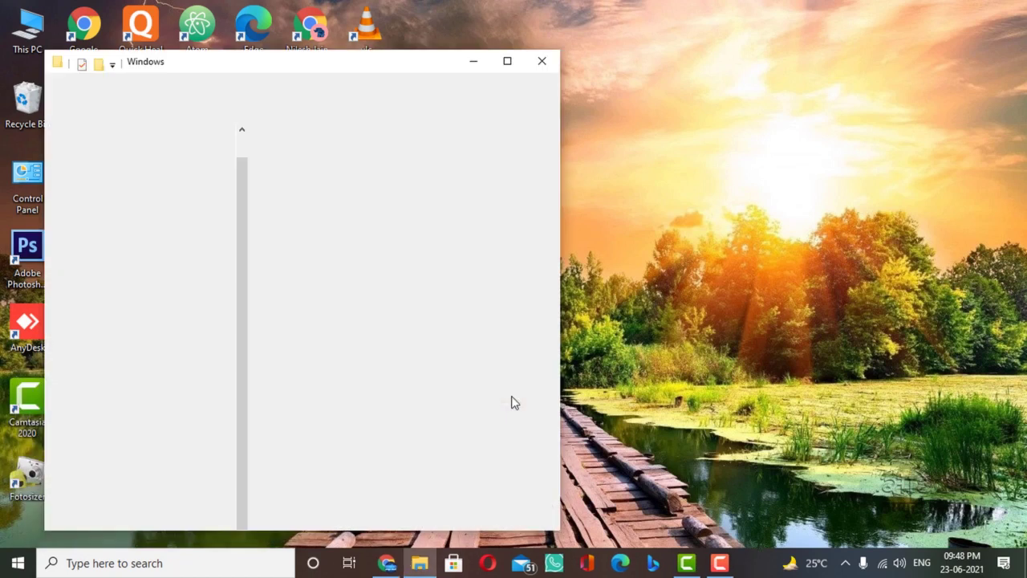
{"action": "left_click", "coordinate": [507, 61]}
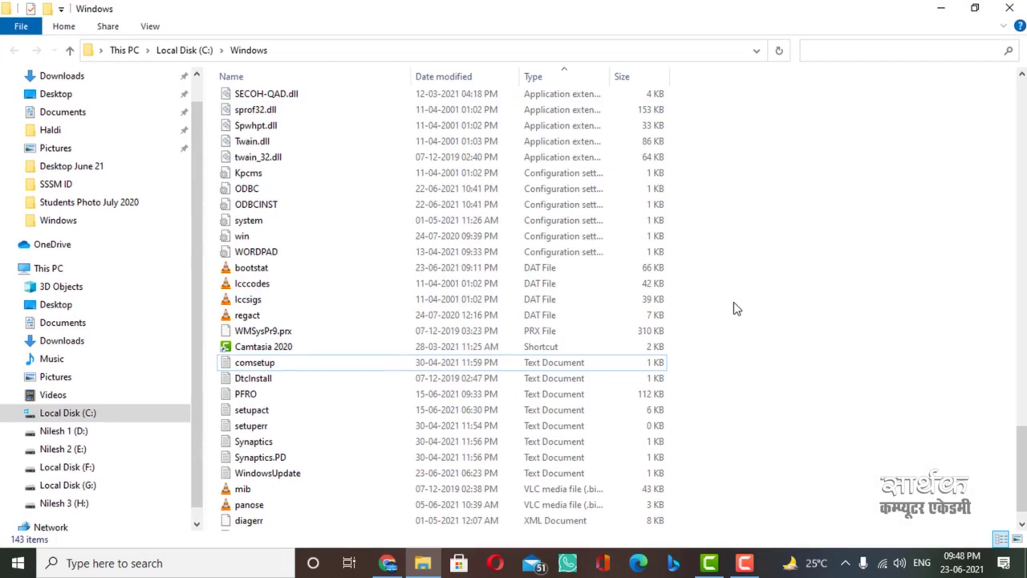
{"action": "key", "text": "ctrl+v"}
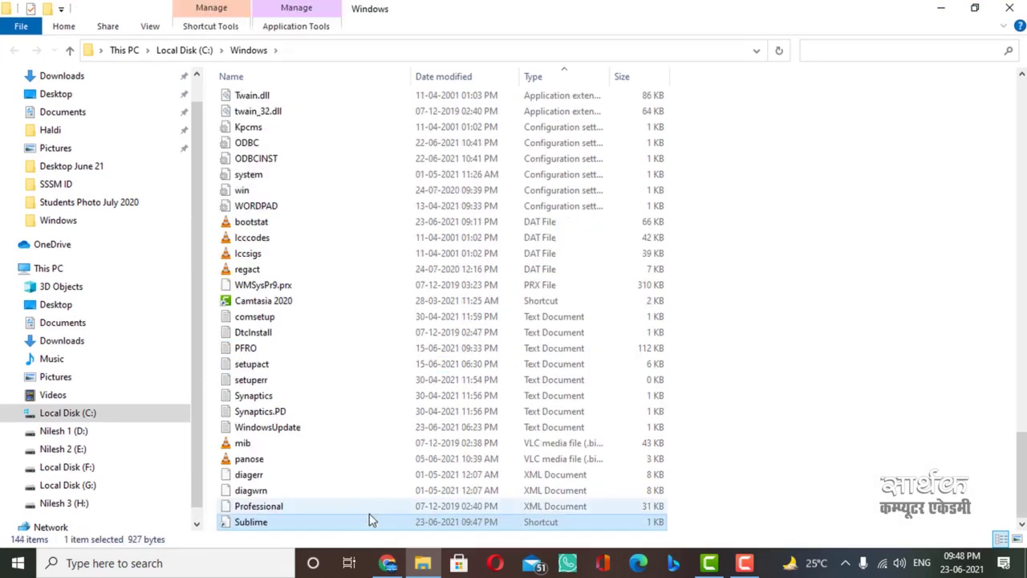
{"action": "left_click", "coordinate": [1009, 8]}
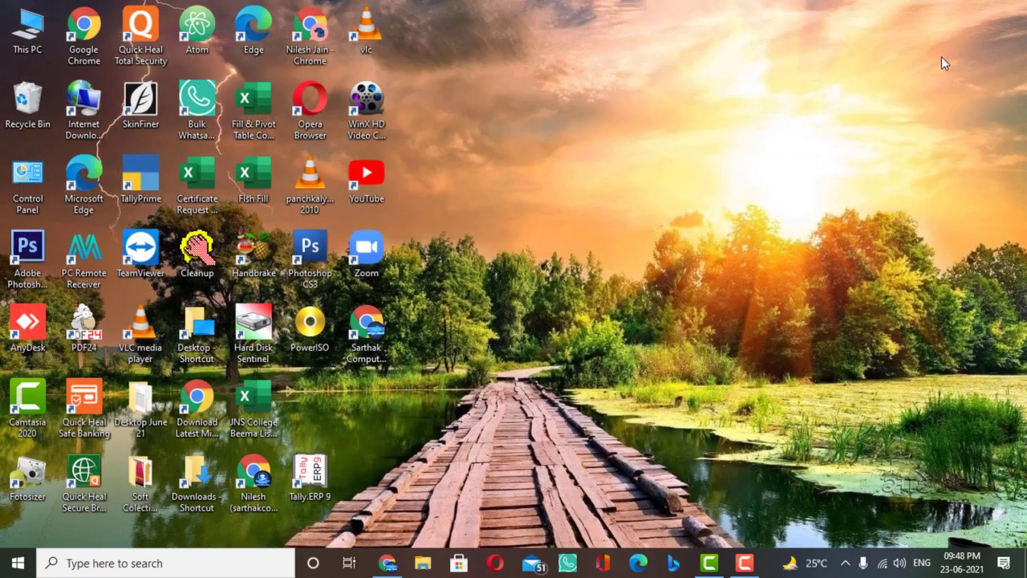
Step: Launch Sublime Text with the Run command "sublime", then close it and refresh the desktop
{"action": "key", "text": "super+r"}
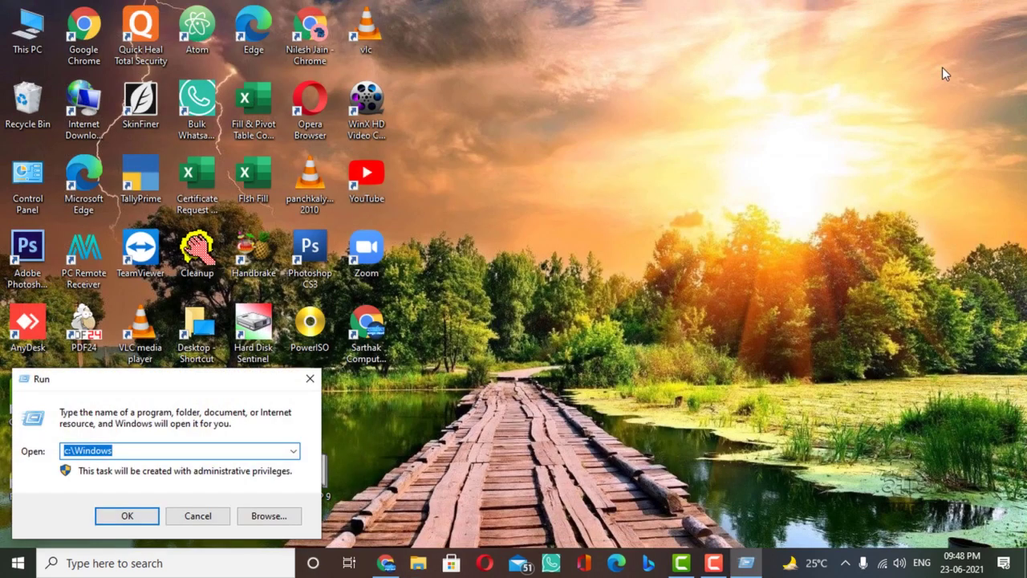
{"action": "type", "text": "sublime"}
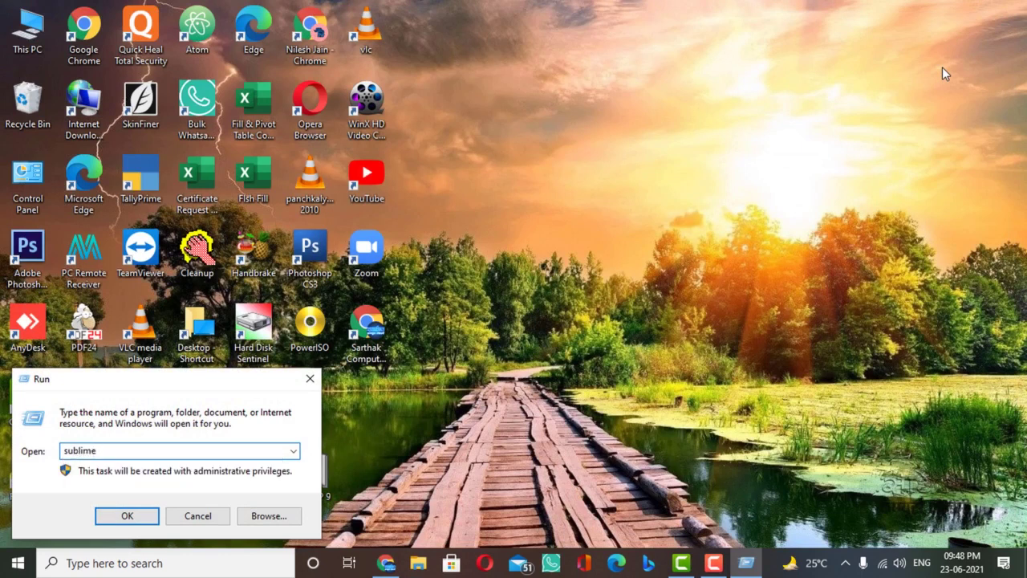
{"action": "key", "text": "Return"}
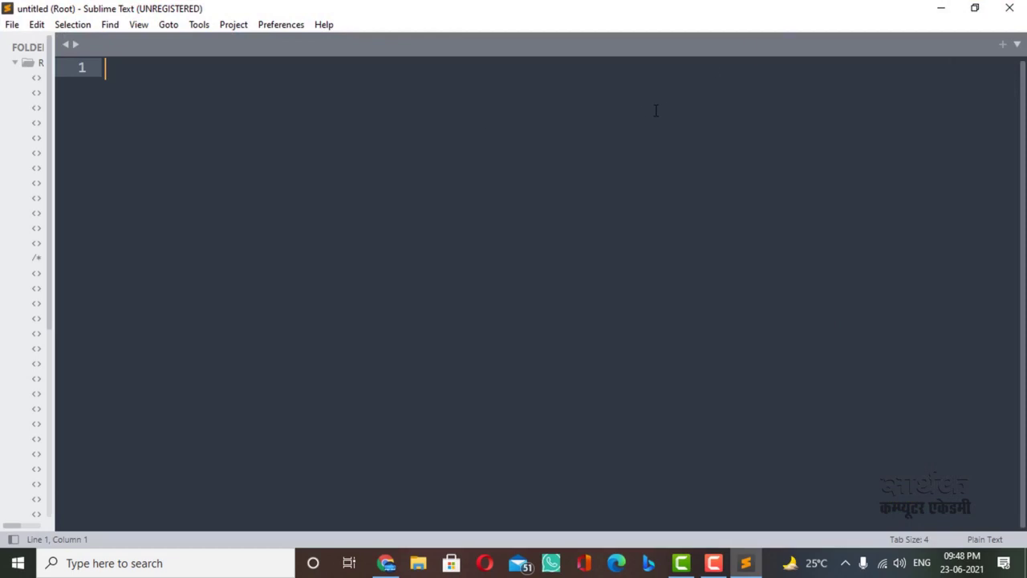
{"action": "left_click", "coordinate": [1009, 8]}
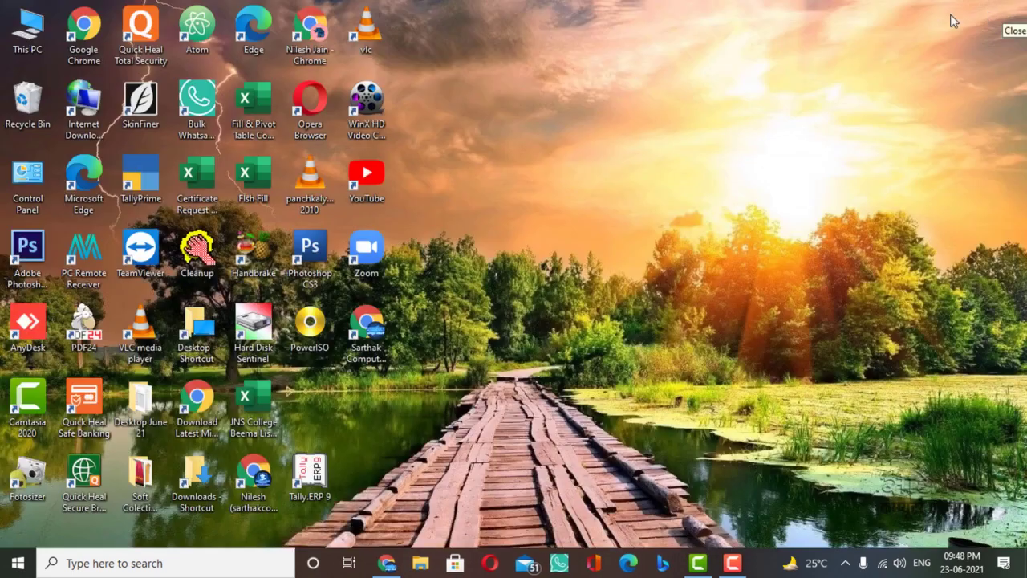
{"action": "right_click", "coordinate": [459, 104]}
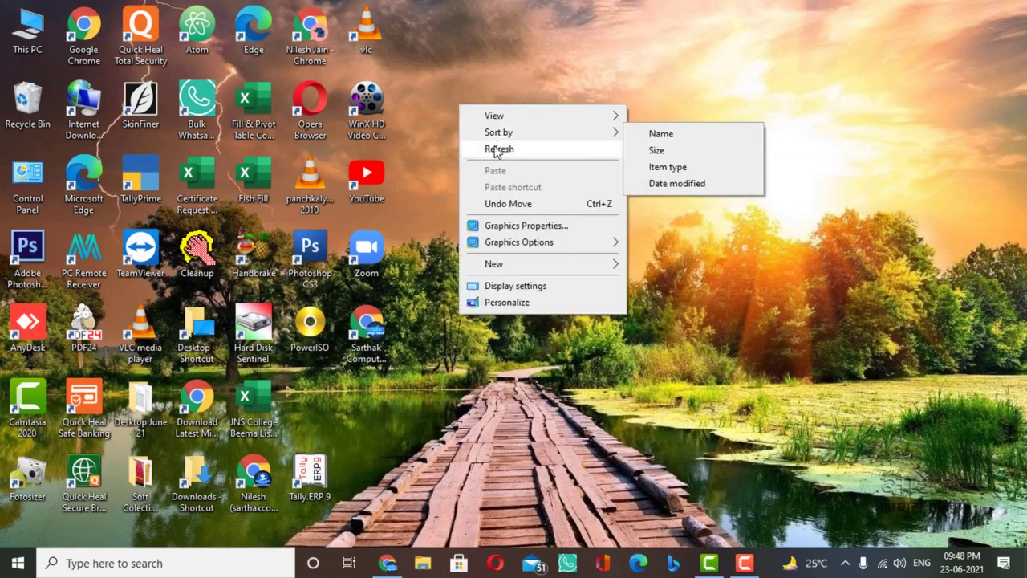
{"action": "left_click", "coordinate": [493, 149]}
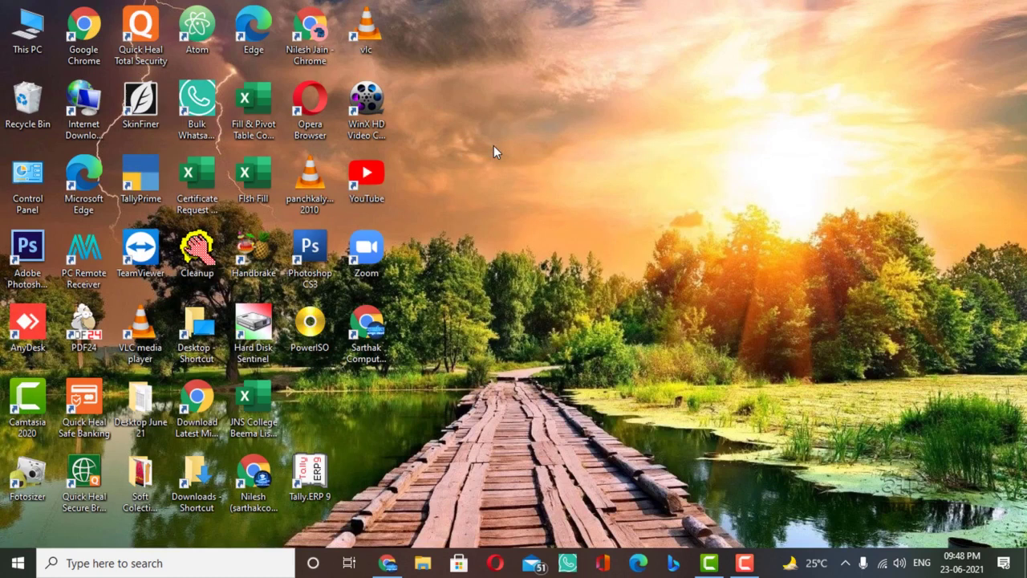